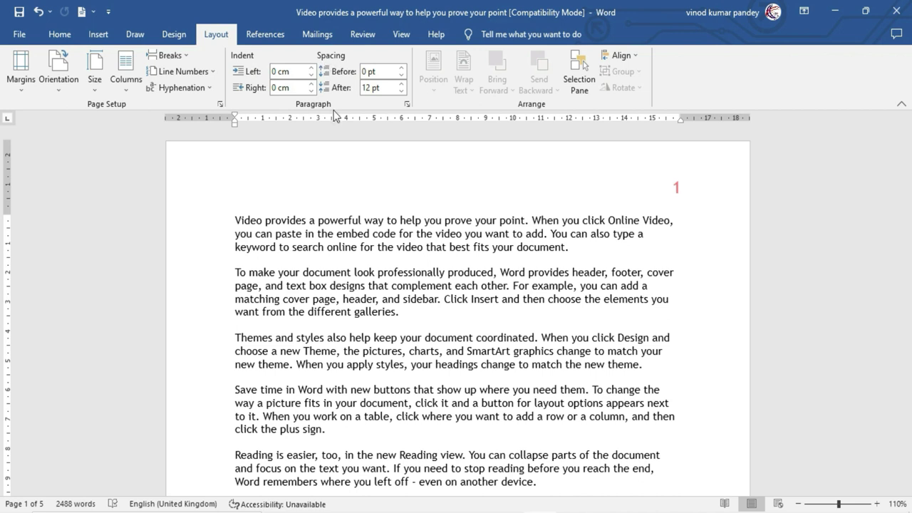
Step: Open the Paragraph dialog, move it aside, and close it without changes
click(407, 105)
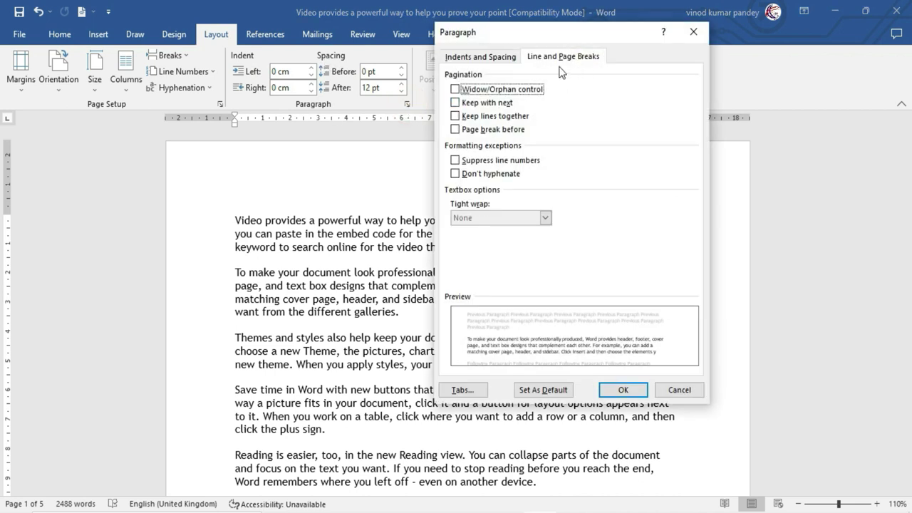
drag(595, 41, 433, 73)
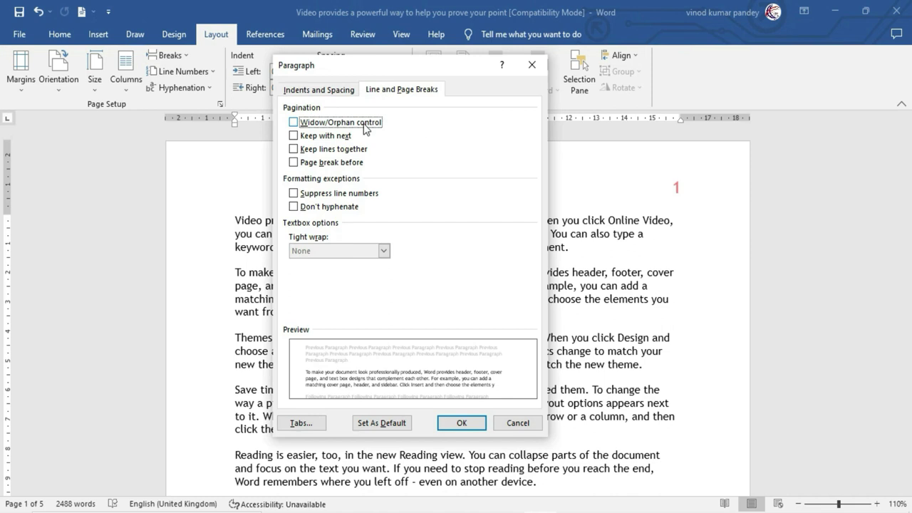
key(Return)
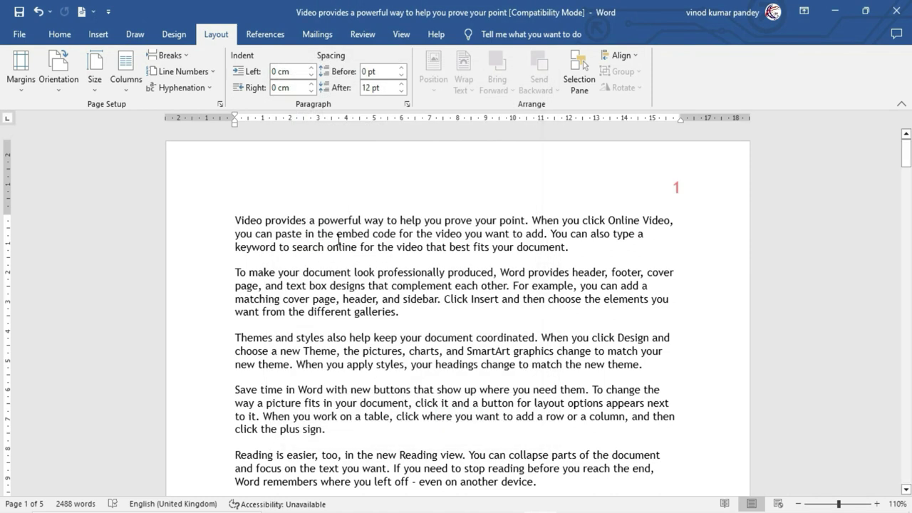
Step: Scroll down to the 1.Widow/Orphan Control example and click inside its blue paragraph
scroll(321, 322, down, 1)
scroll(322, 321, down, 1)
scroll(322, 322, down, 3)
scroll(322, 322, down, 4)
scroll(322, 321, down, 5)
scroll(322, 321, down, 2)
scroll(322, 322, down, 1)
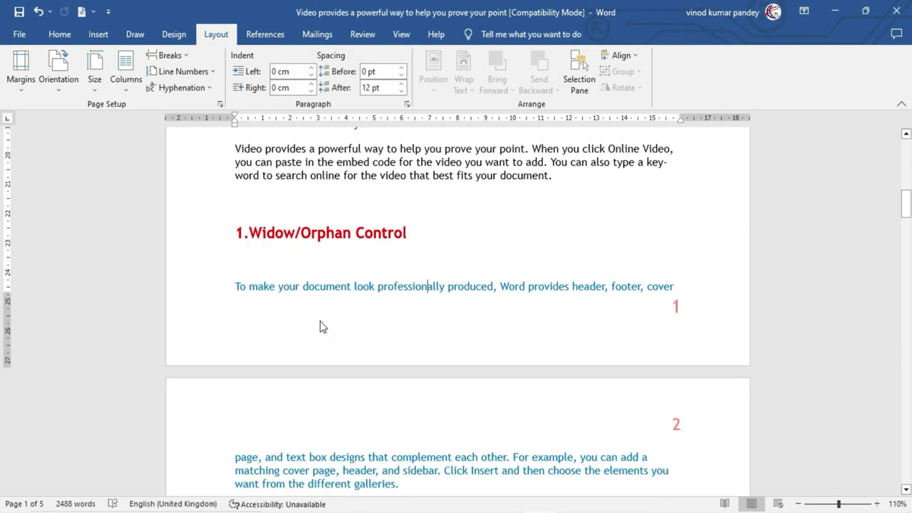
scroll(260, 235, down, 1)
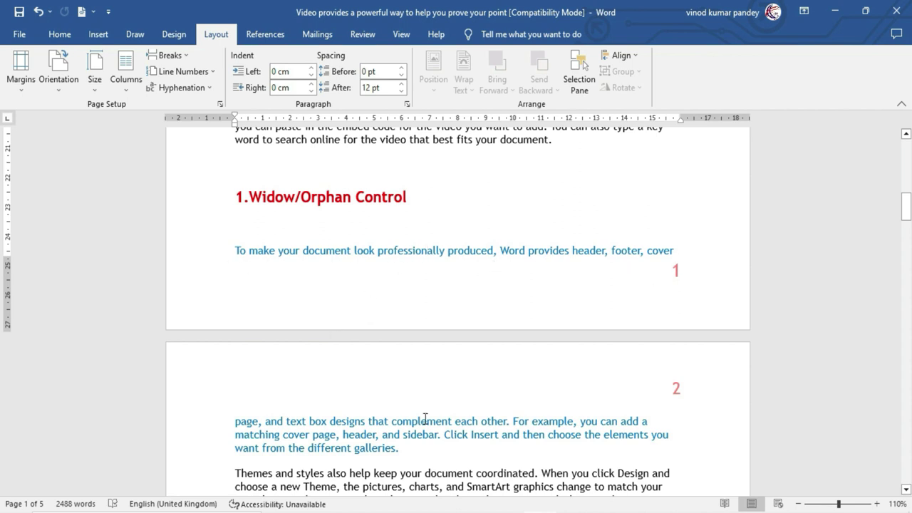
scroll(384, 392, down, 1)
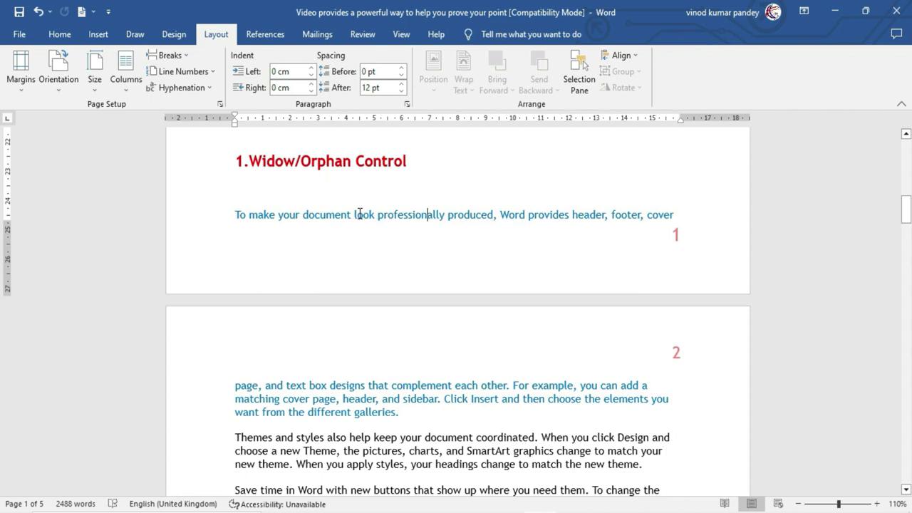
click(387, 215)
scroll(421, 415, down, 5)
scroll(421, 417, down, 5)
scroll(420, 419, down, 5)
scroll(421, 423, down, 3)
scroll(421, 423, down, 2)
scroll(421, 423, down, 1)
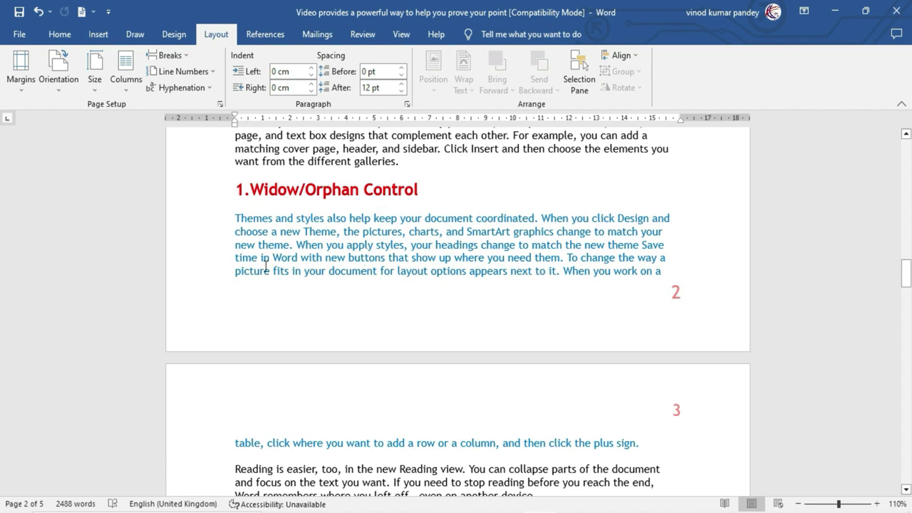
scroll(297, 326, down, 1)
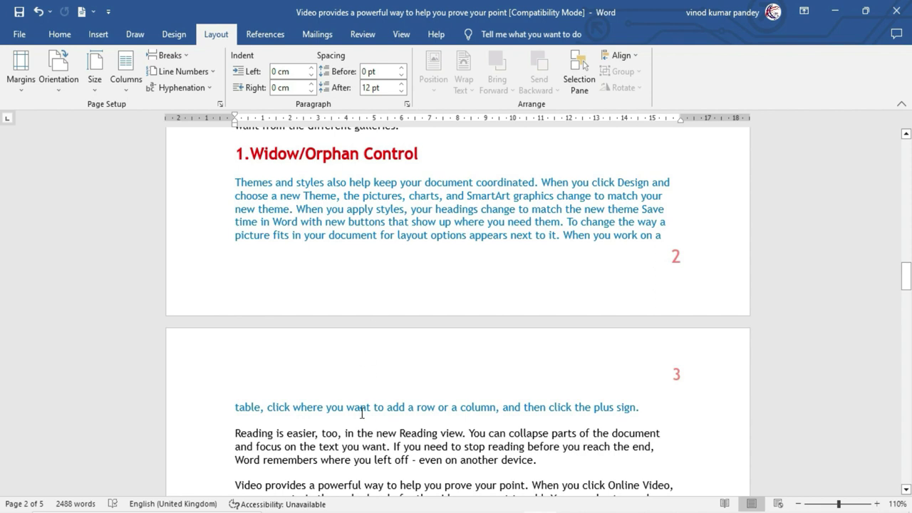
scroll(492, 248, up, 1)
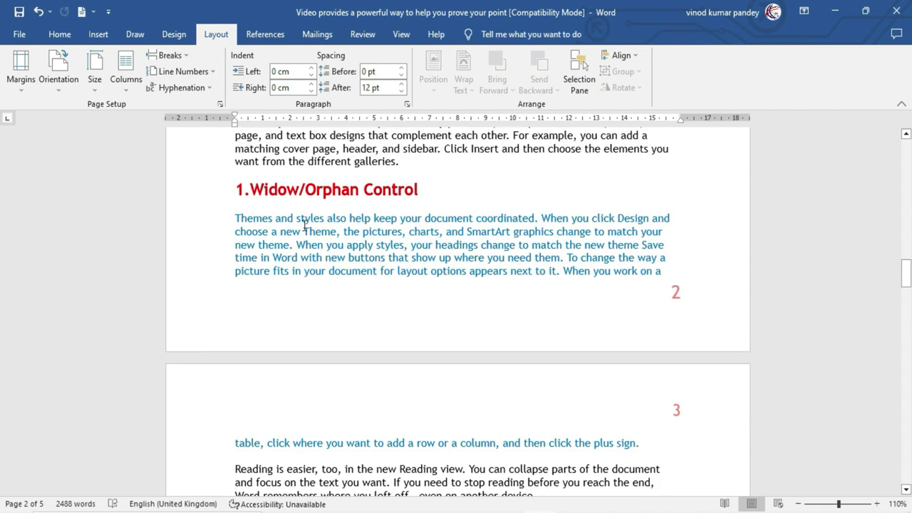
key(ctrl+z)
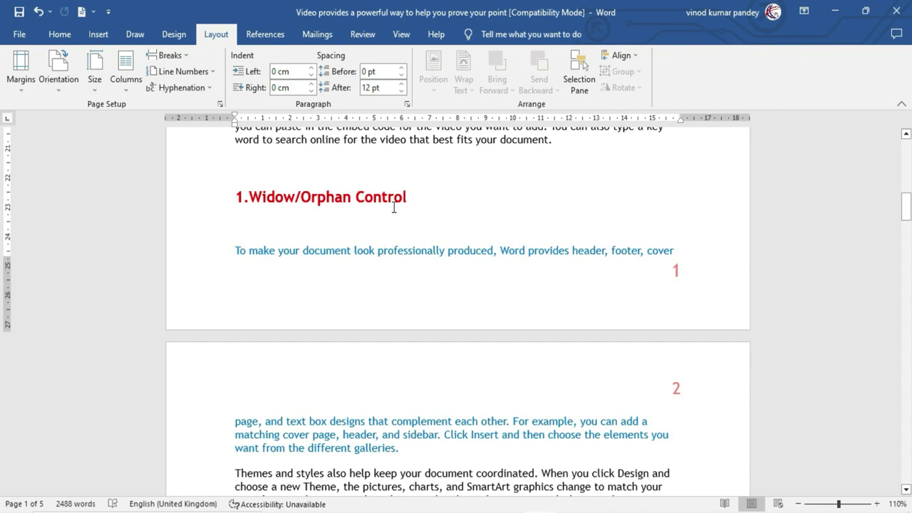
Step: Enable Widow/Orphan control for the split blue paragraph
click(389, 434)
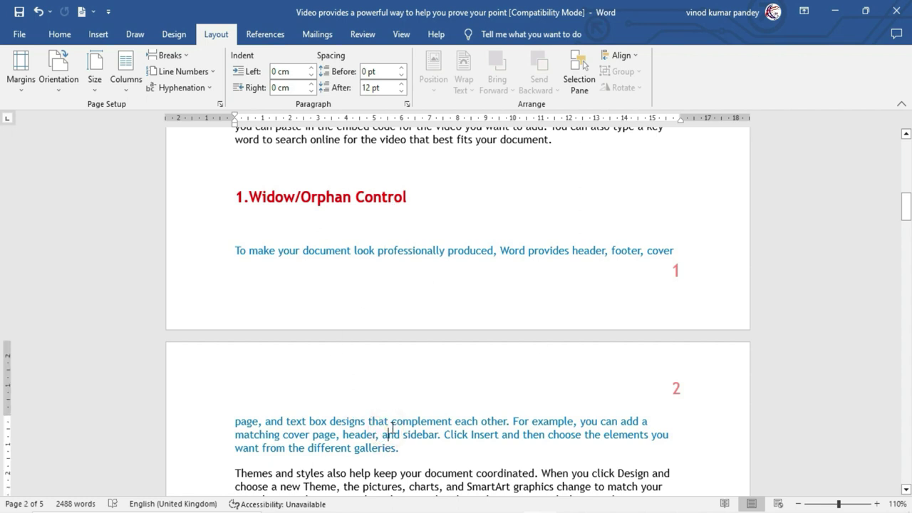
click(407, 104)
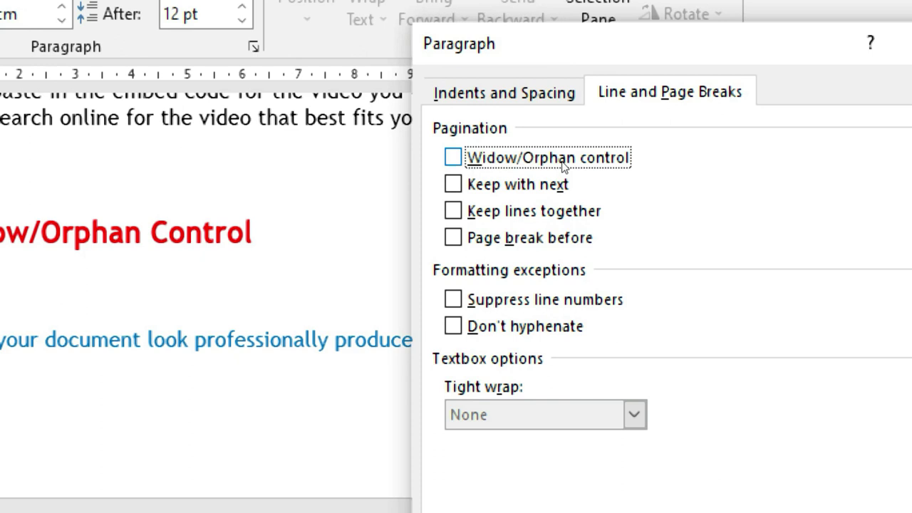
click(511, 163)
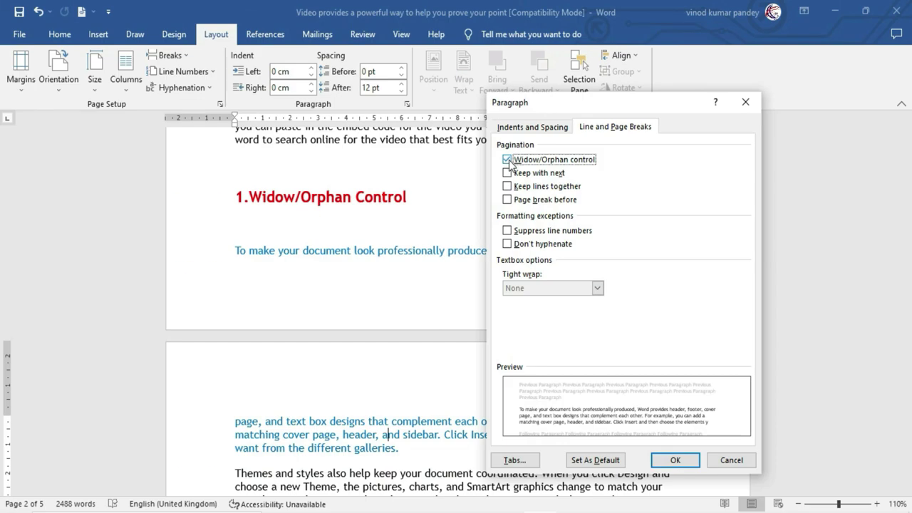
click(675, 460)
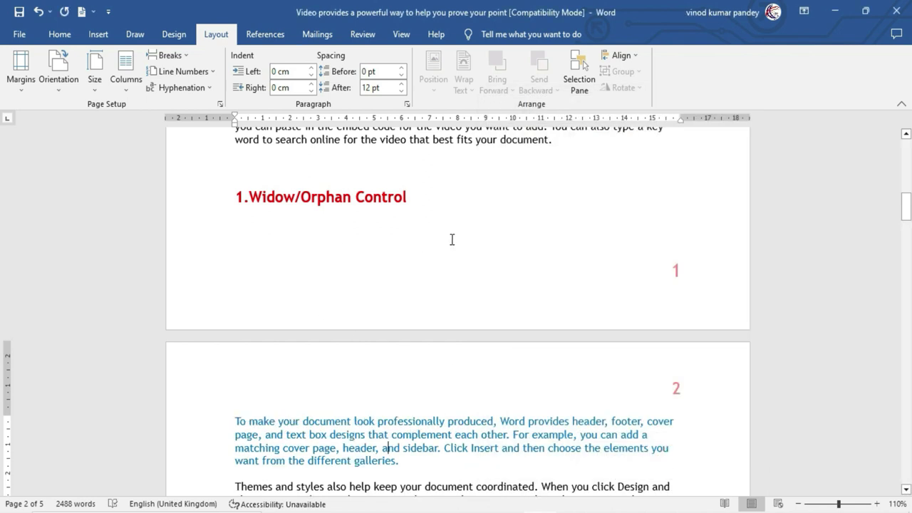
Step: Check the result, then undo back to the Themes paragraph example
scroll(468, 353, down, 1)
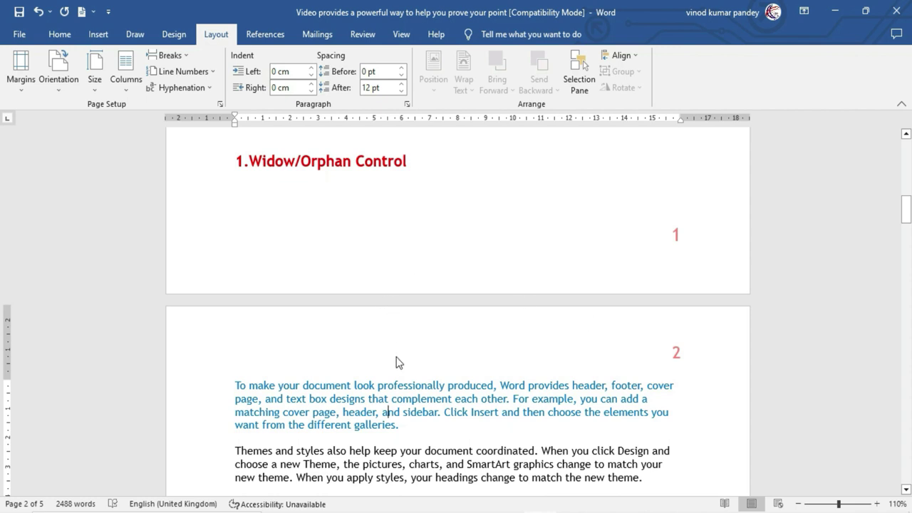
key(ctrl+z)
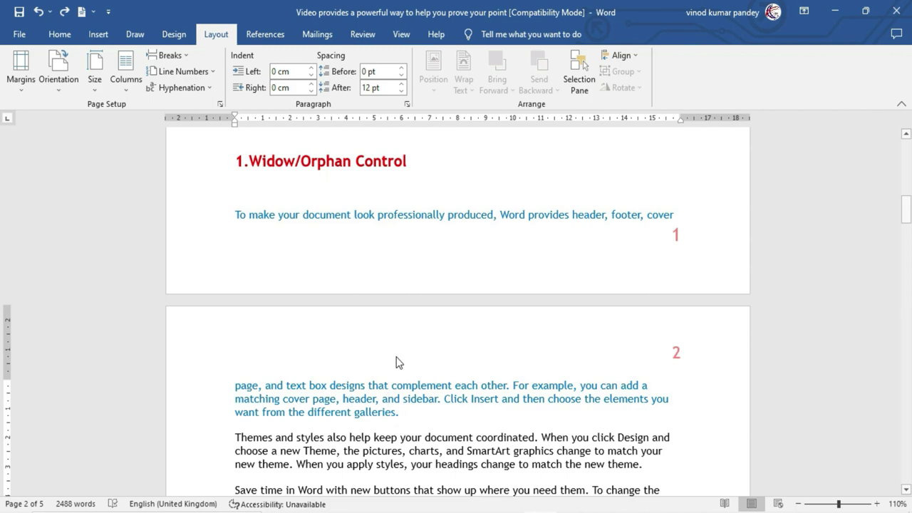
key(ctrl+z)
key(ctrl+z)
key(ctrl+z)
key(ctrl+z)
key(ctrl+z)
key(ctrl+z)
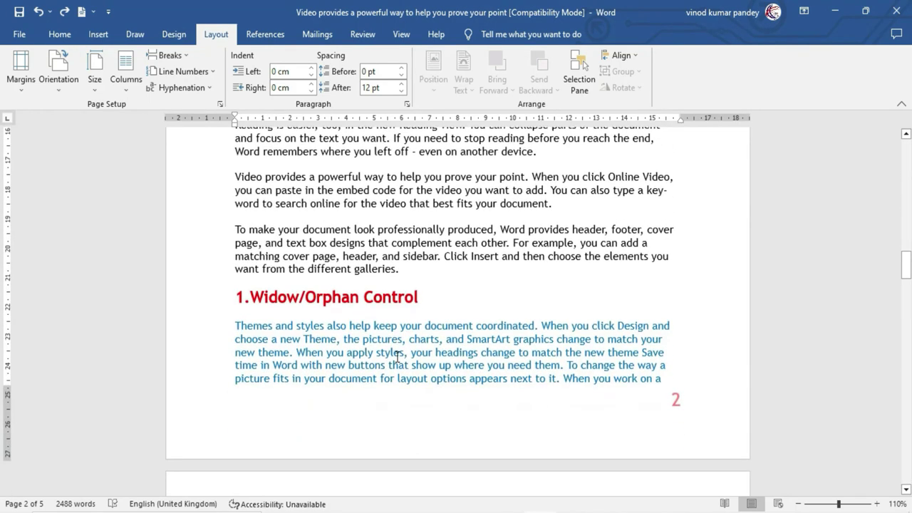
Step: Enable Widow/Orphan control on the blue Themes paragraph so two lines carry to page 3
scroll(396, 357, down, 3)
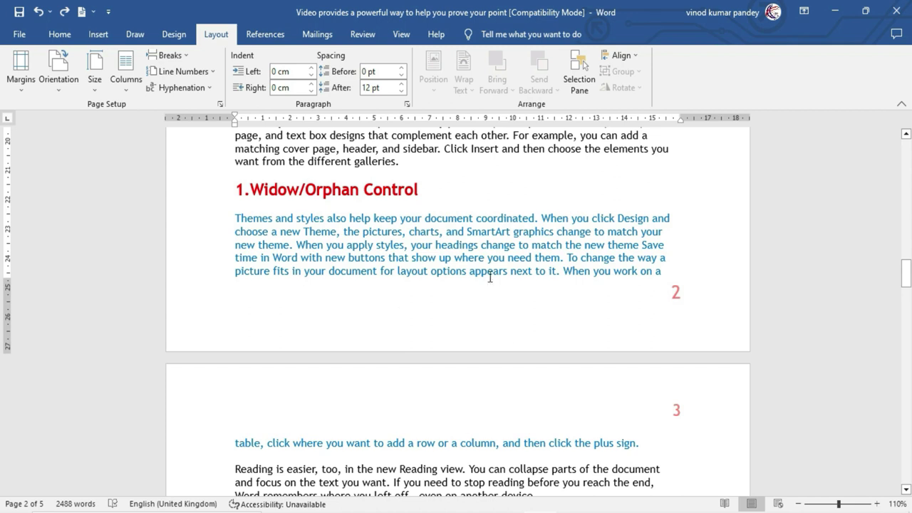
click(407, 257)
click(408, 106)
click(533, 159)
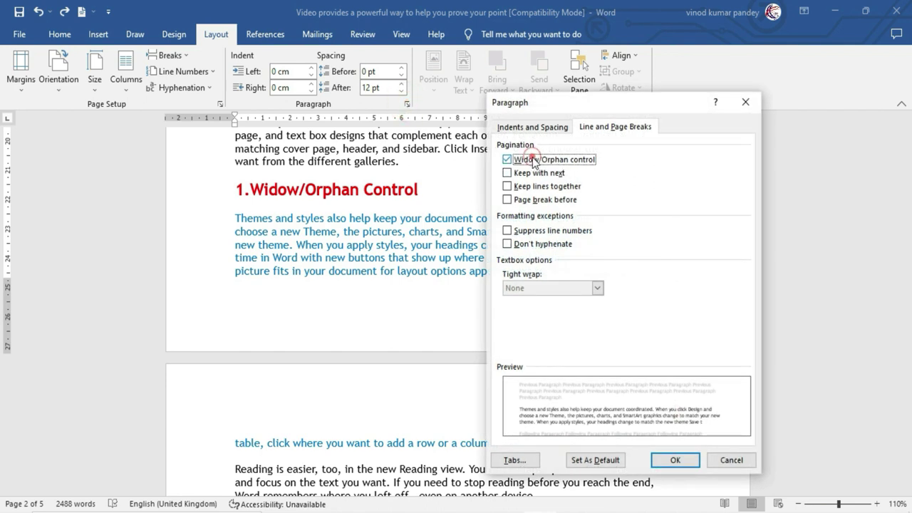
click(677, 462)
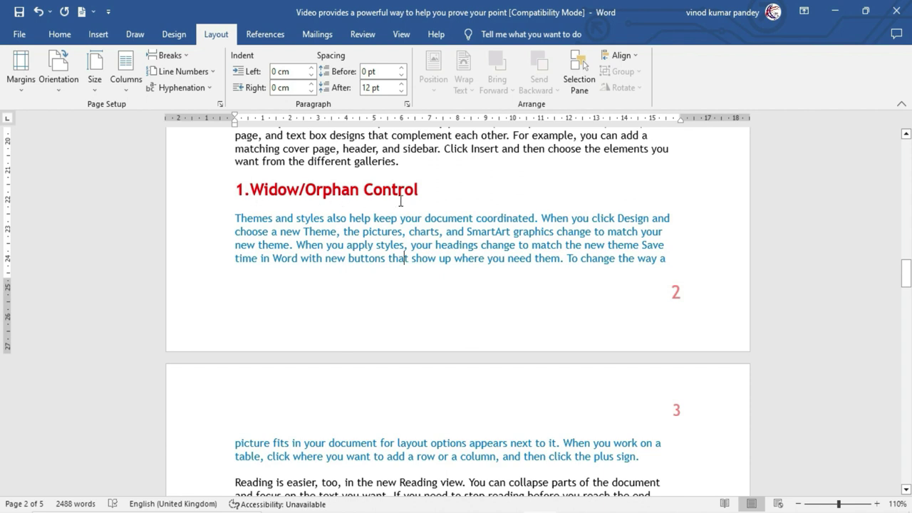
scroll(401, 202, down, 5)
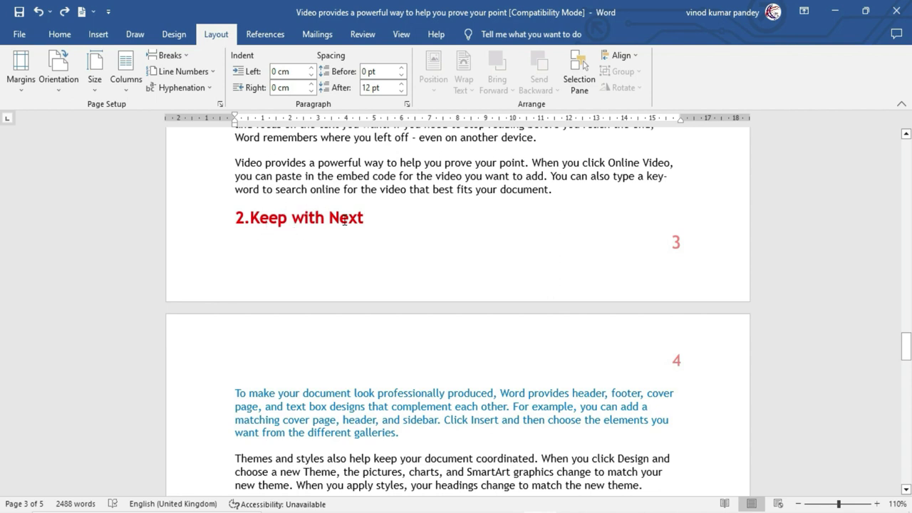
Step: Place the insertion point in the 2.Keep with Next heading
click(265, 219)
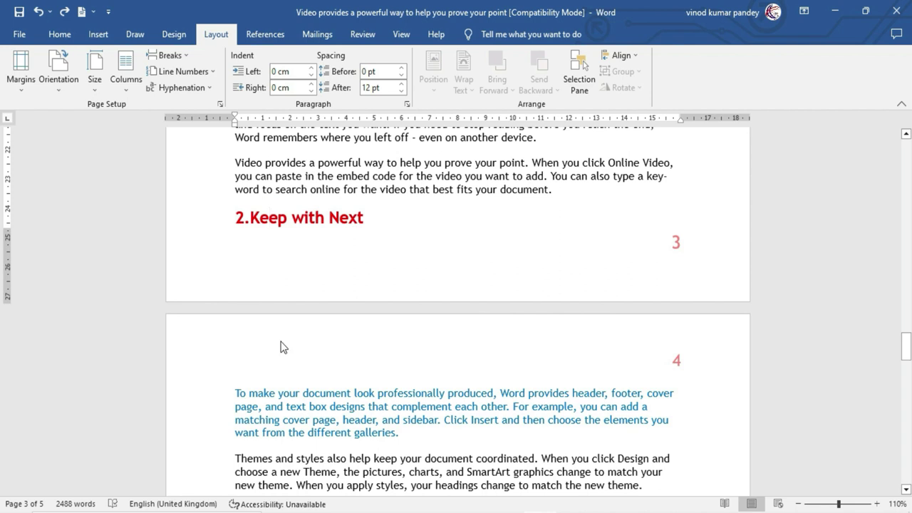
drag(374, 217, 223, 217)
click(470, 244)
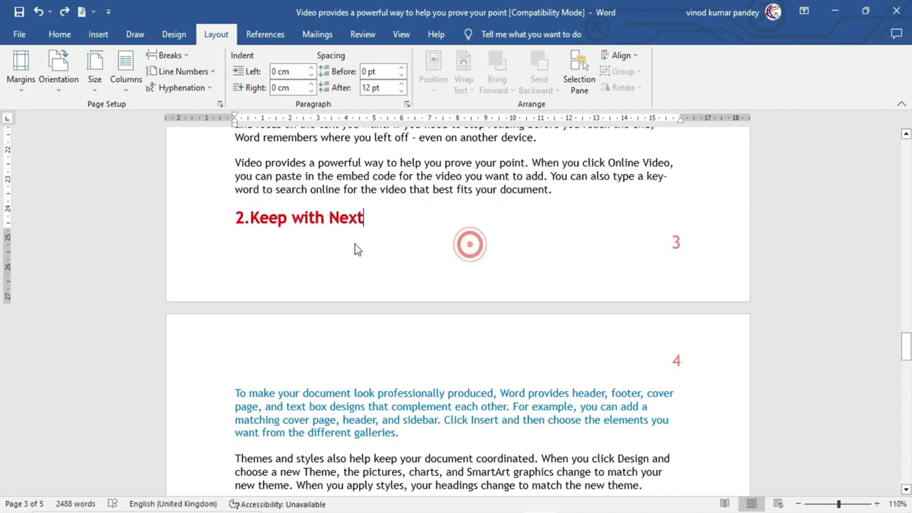
drag(330, 406, 386, 407)
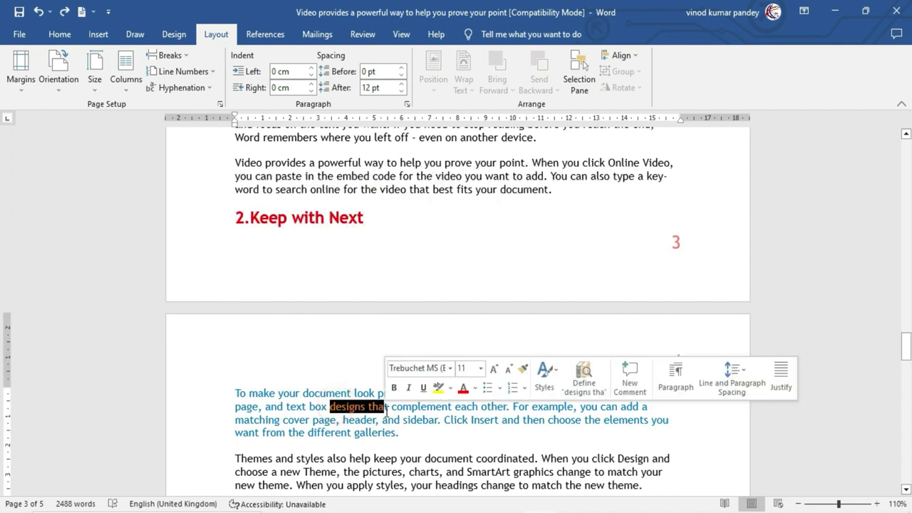
click(407, 258)
click(286, 220)
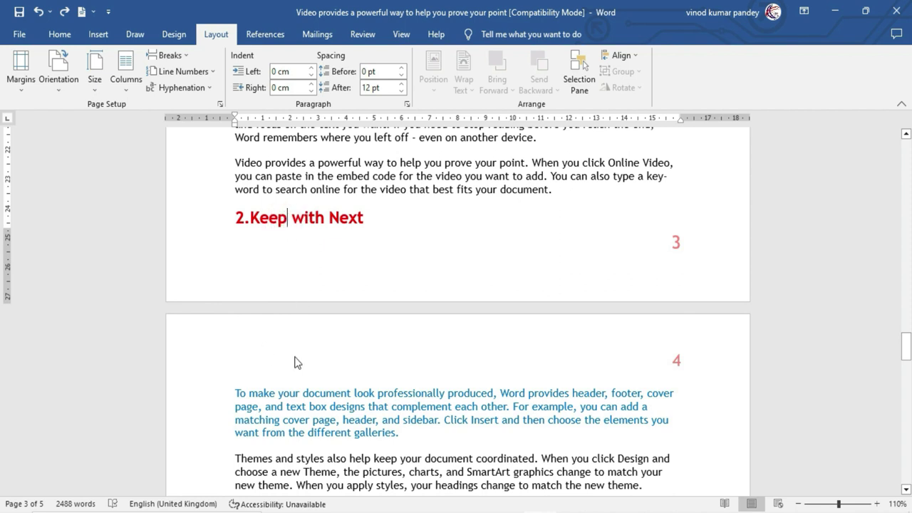
click(311, 220)
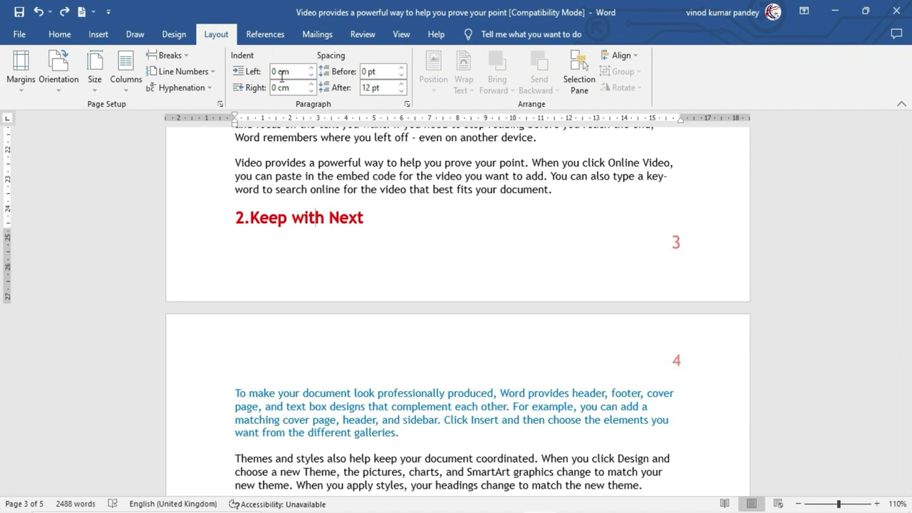
Step: Turn on Keep with next and turn off Widow/Orphan control for the heading
click(407, 104)
drag(536, 106, 458, 102)
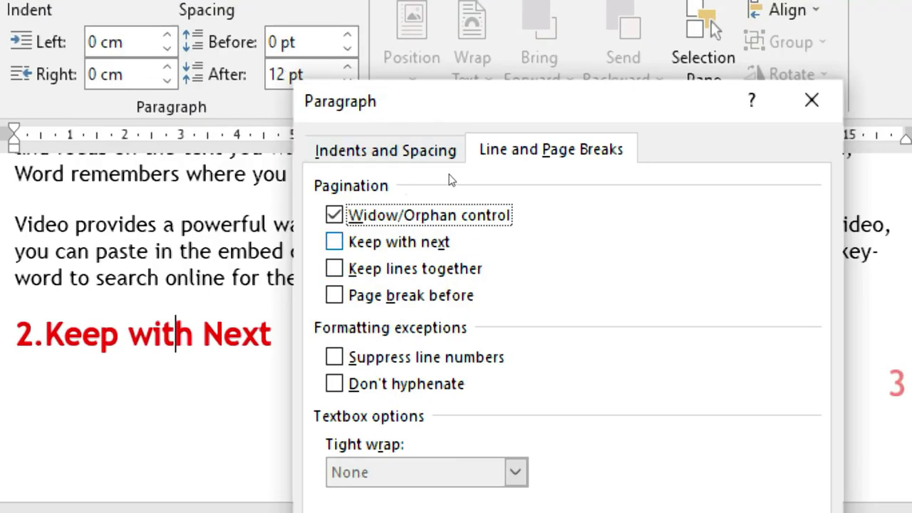
key(Tab)
key(space)
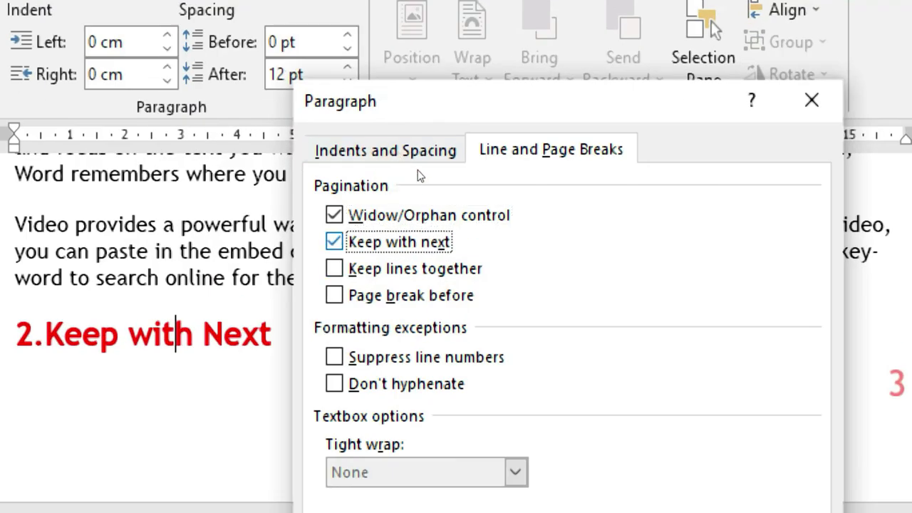
key(shift+Tab)
key(space)
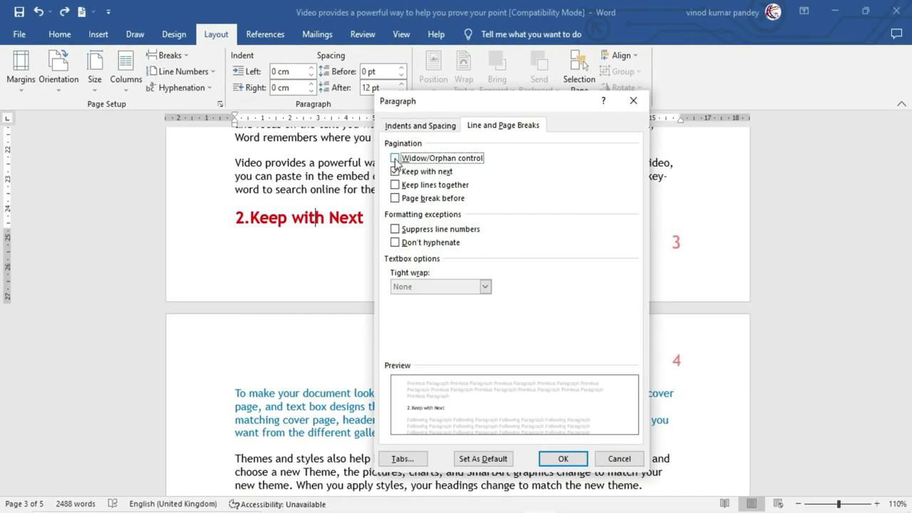
click(564, 459)
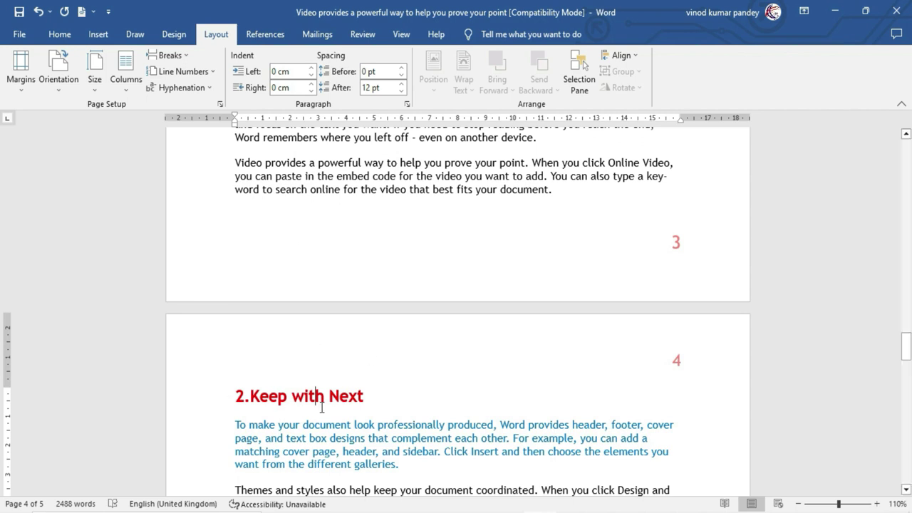
Step: Undo Keep with next and scroll down to the 3. Keep Line Together example
key(ctrl+z)
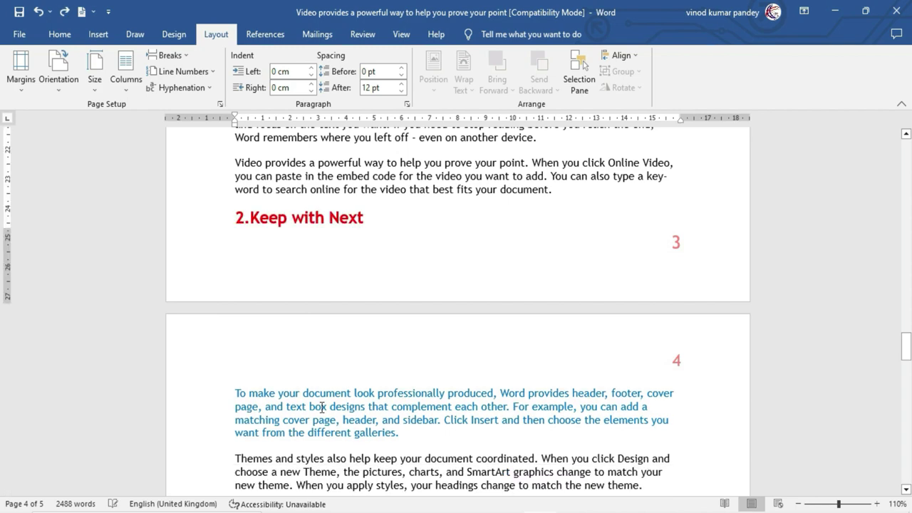
scroll(412, 358, down, 5)
scroll(414, 403, down, 2)
scroll(413, 404, down, 2)
scroll(411, 401, down, 2)
Step: Scroll to the 3. Keep Line Together paragraph split across pages 4 and 5
scroll(411, 400, down, 3)
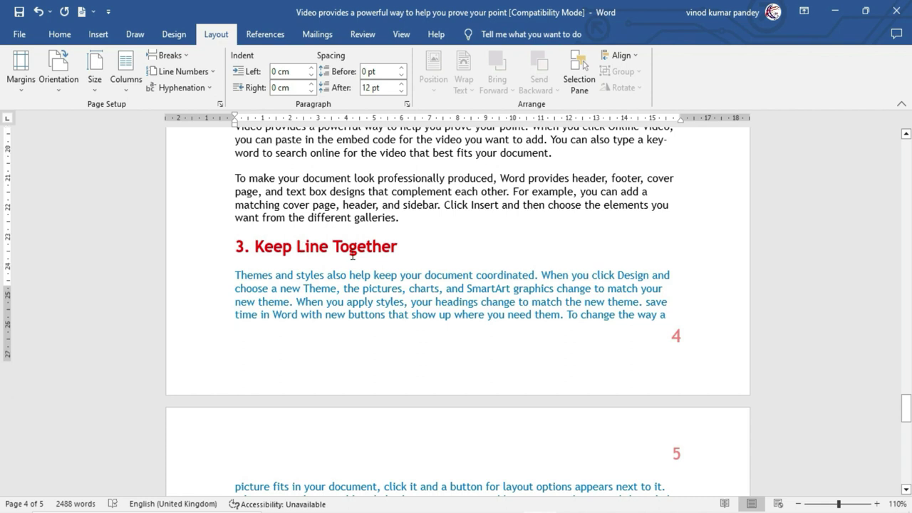
scroll(352, 256, down, 1)
scroll(352, 256, down, 1)
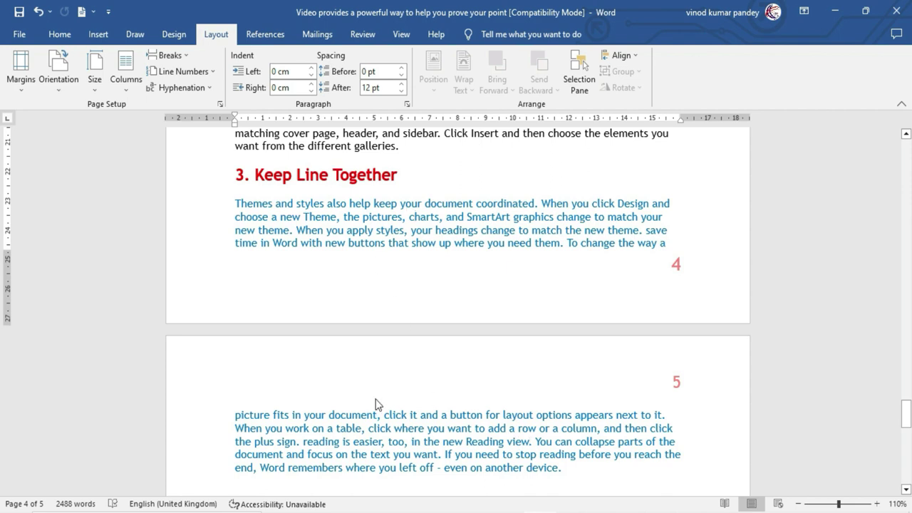
Step: Click in the split paragraph and open the Paragraph dialog, closing it unchanged
click(429, 230)
click(407, 106)
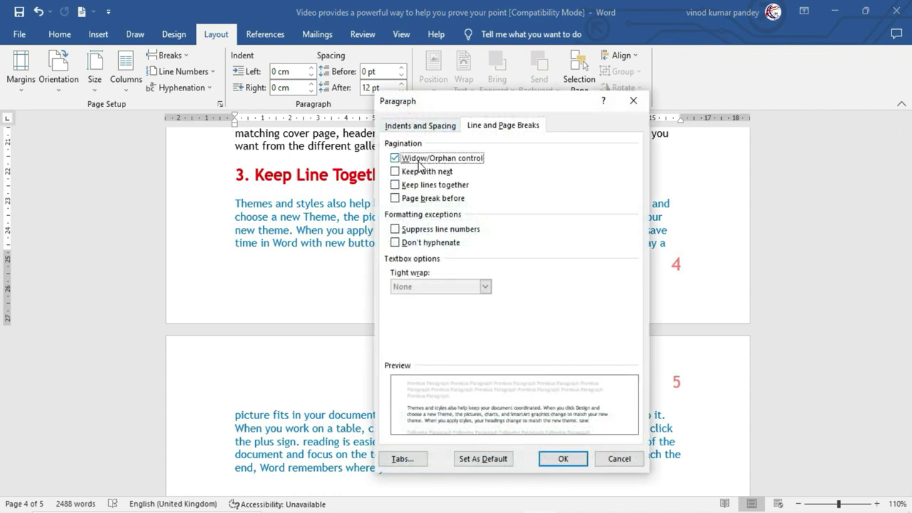
click(564, 459)
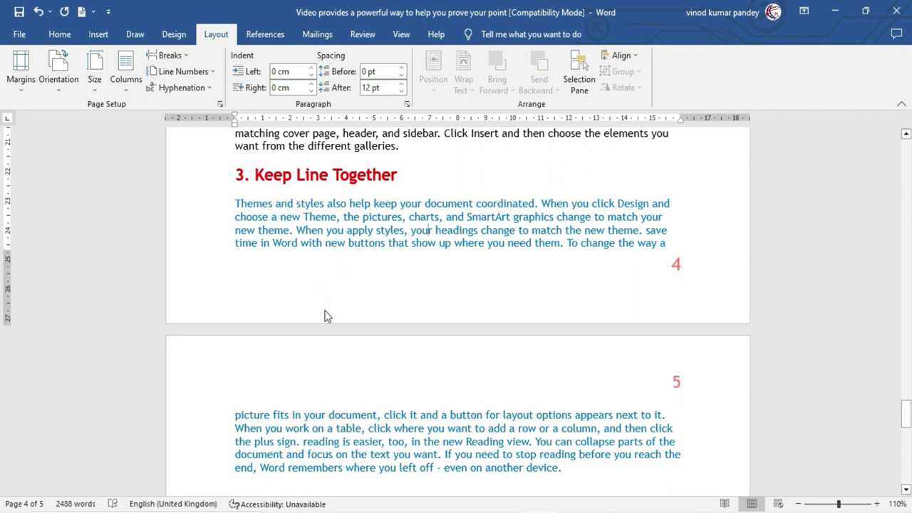
Step: Enable Keep lines together so the blue paragraph moves entirely to page 5
click(394, 431)
click(407, 104)
click(631, 104)
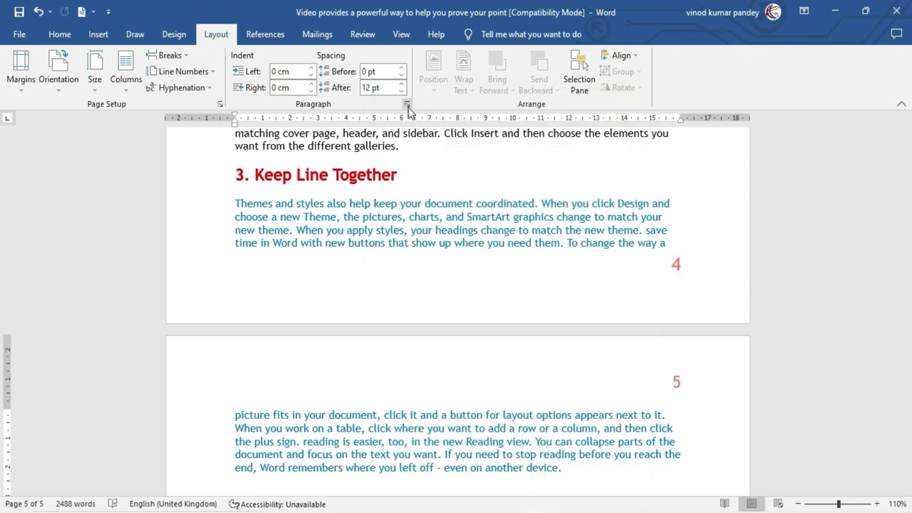
click(408, 105)
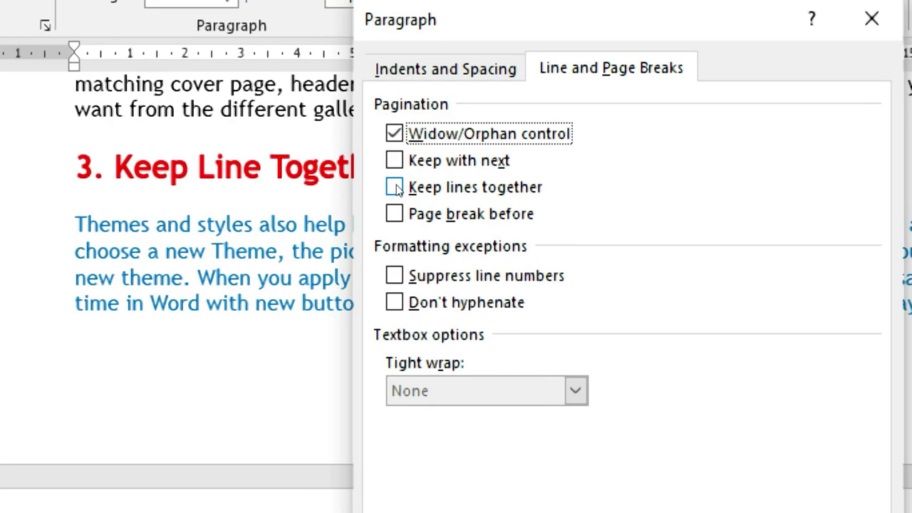
click(396, 188)
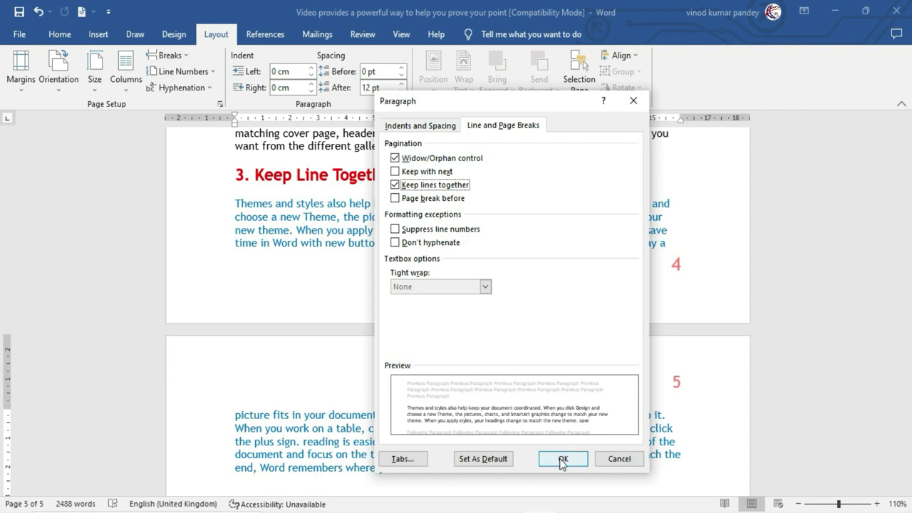
click(562, 461)
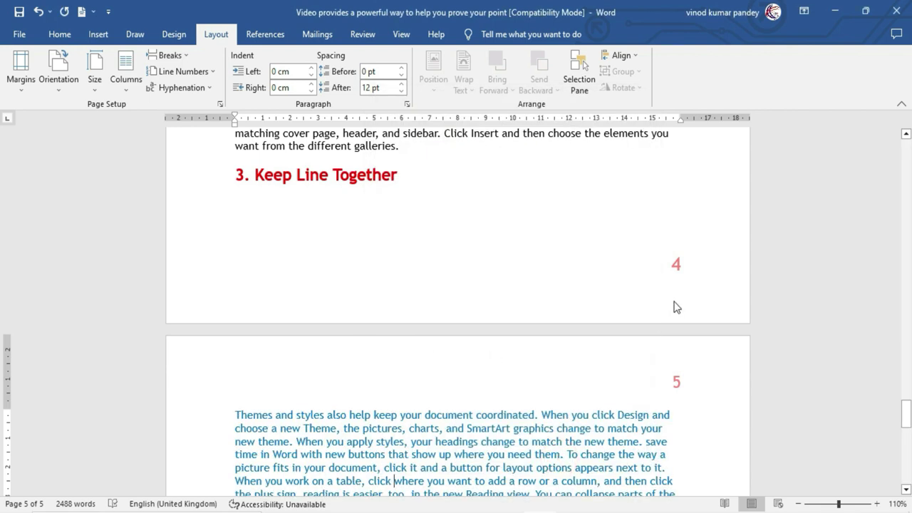
scroll(371, 407, down, 1)
scroll(371, 338, down, 4)
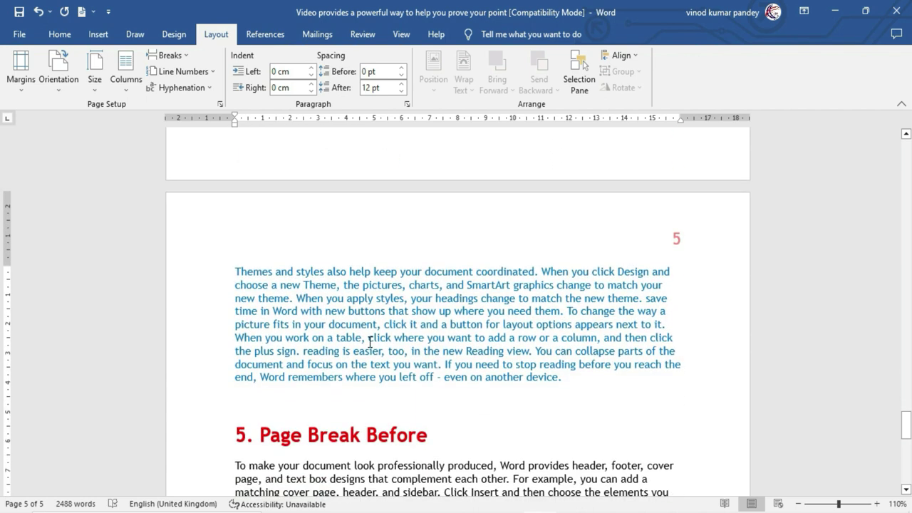
scroll(370, 342, down, 2)
scroll(370, 342, down, 1)
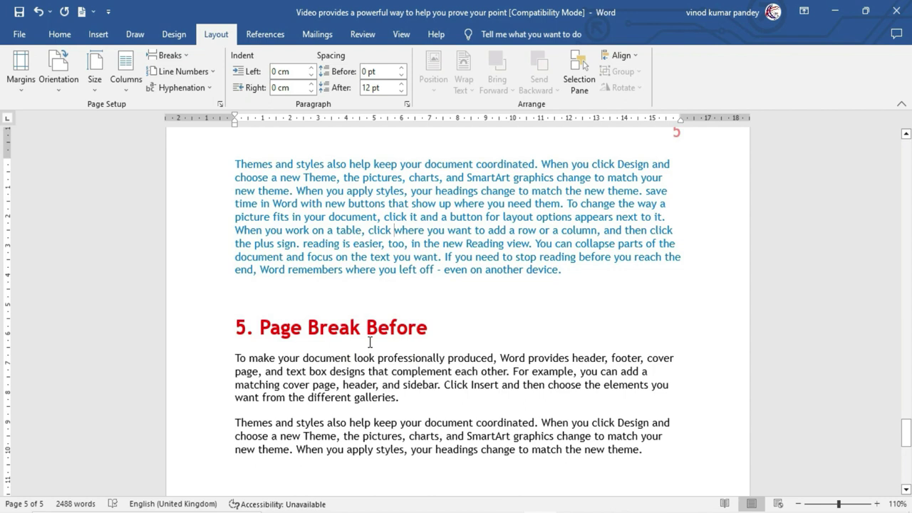
scroll(370, 343, down, 1)
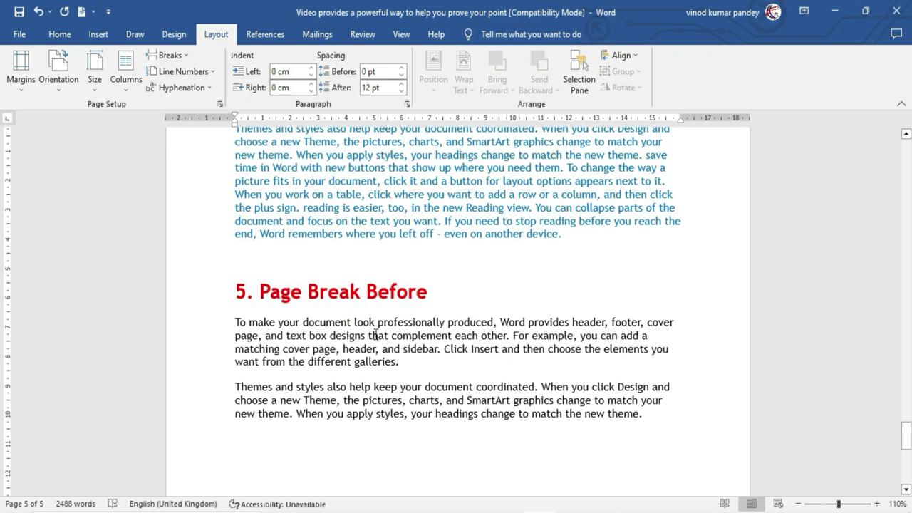
click(252, 255)
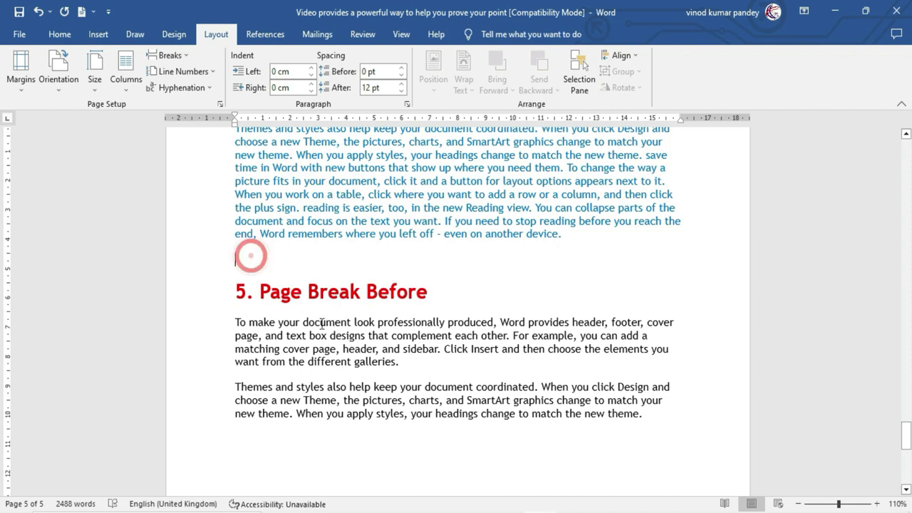
click(260, 291)
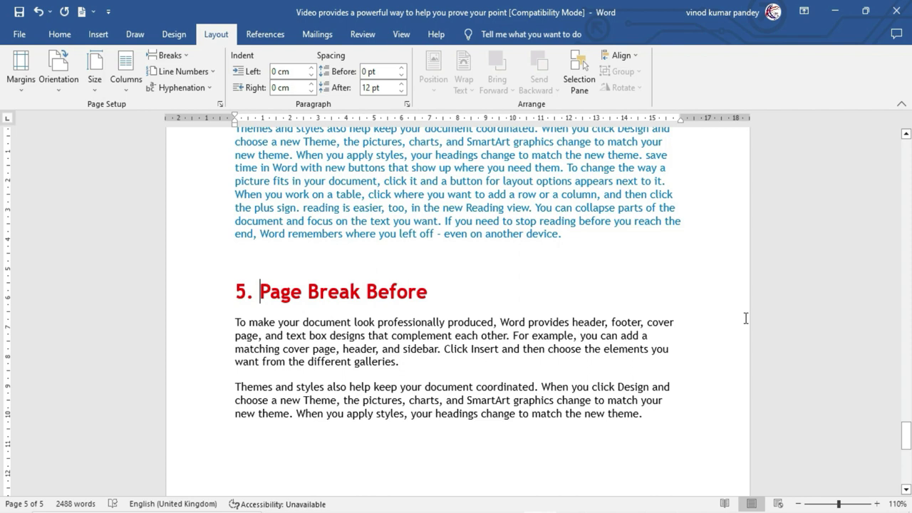
scroll(374, 290, down, 4)
scroll(375, 290, down, 2)
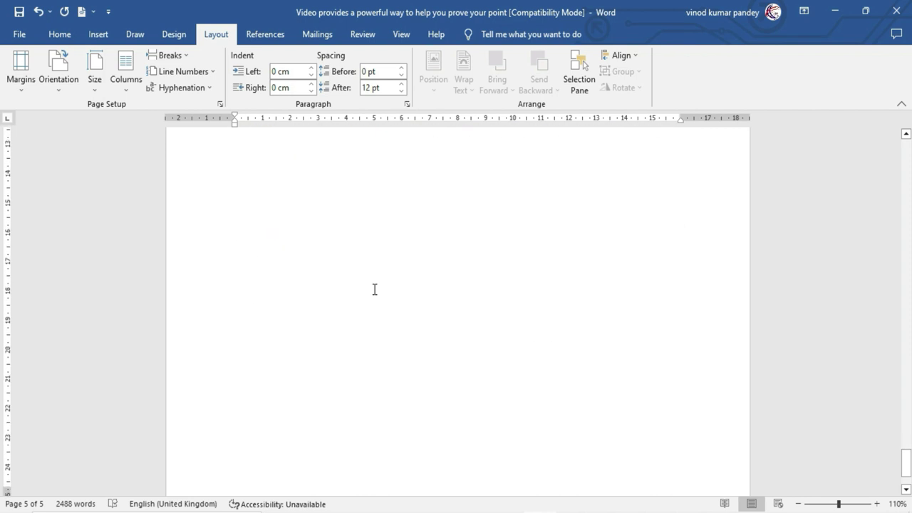
scroll(374, 289, up, 4)
scroll(374, 289, up, 2)
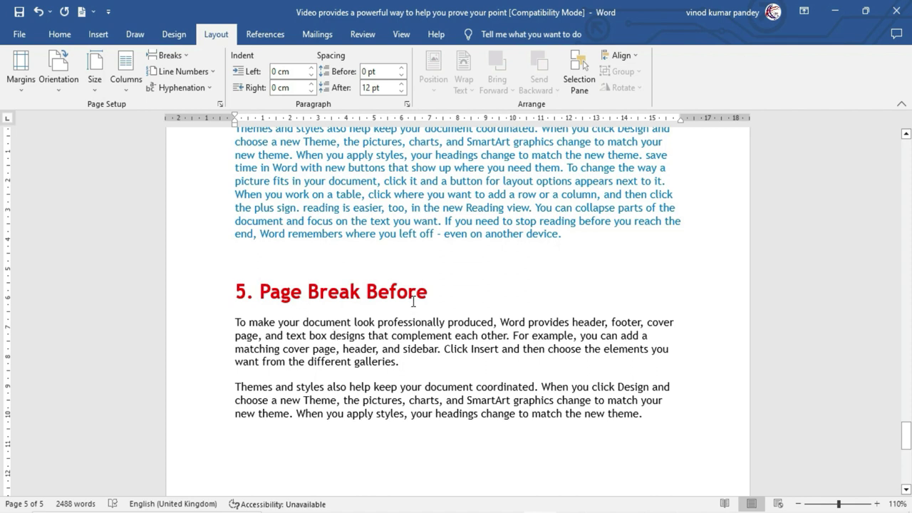
click(341, 302)
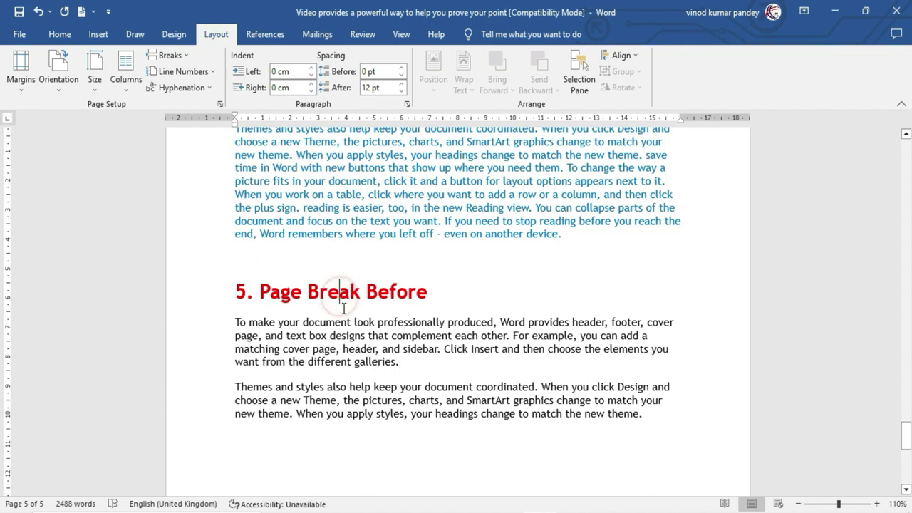
click(407, 104)
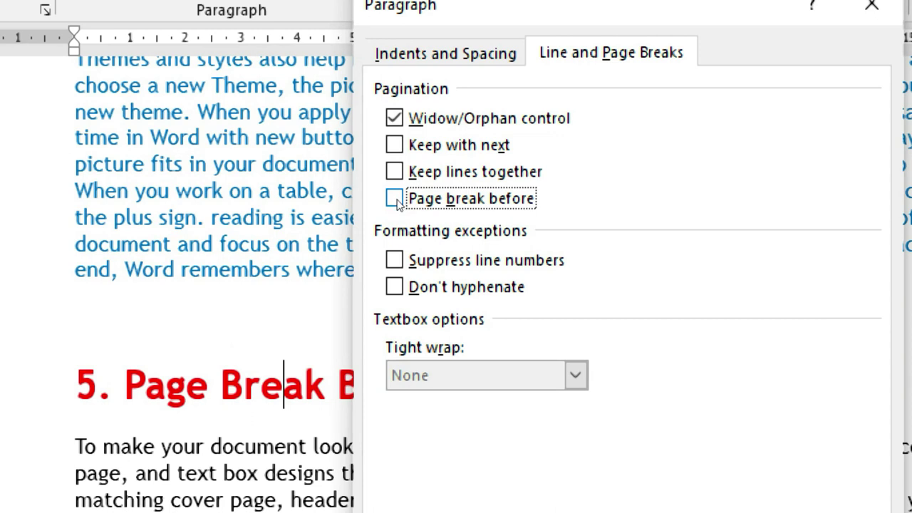
click(396, 199)
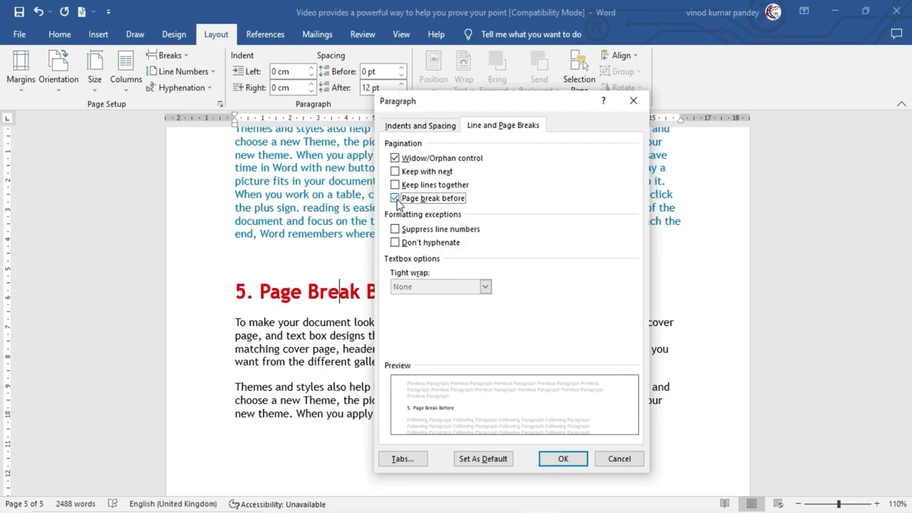
click(563, 460)
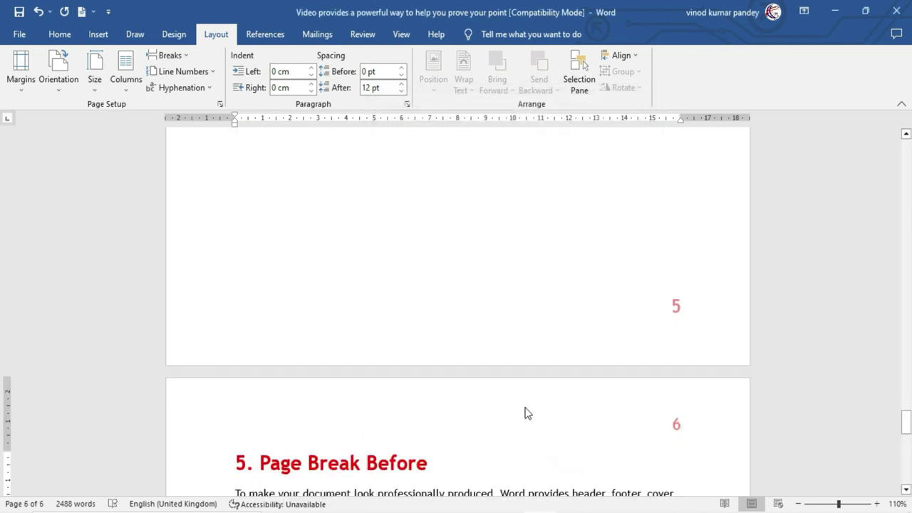
scroll(525, 406, up, 3)
scroll(525, 407, up, 5)
scroll(525, 406, up, 3)
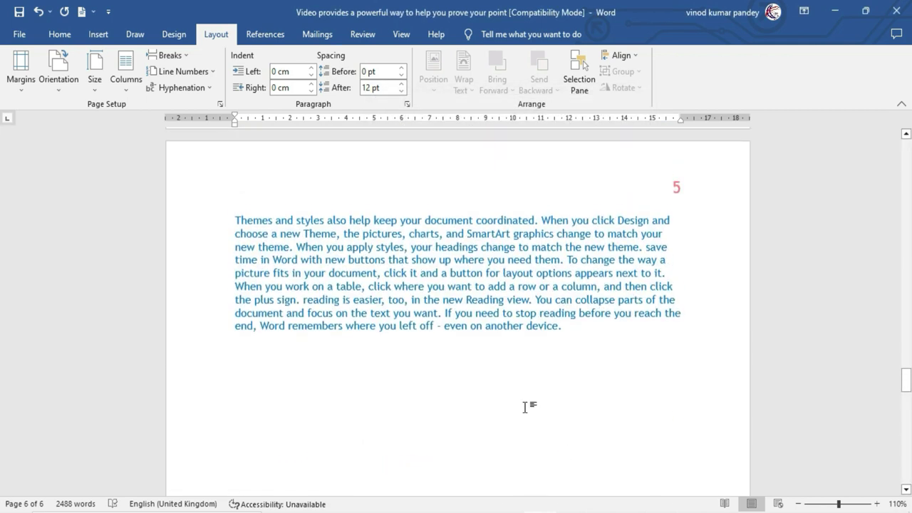
scroll(522, 313, down, 4)
scroll(522, 313, down, 4)
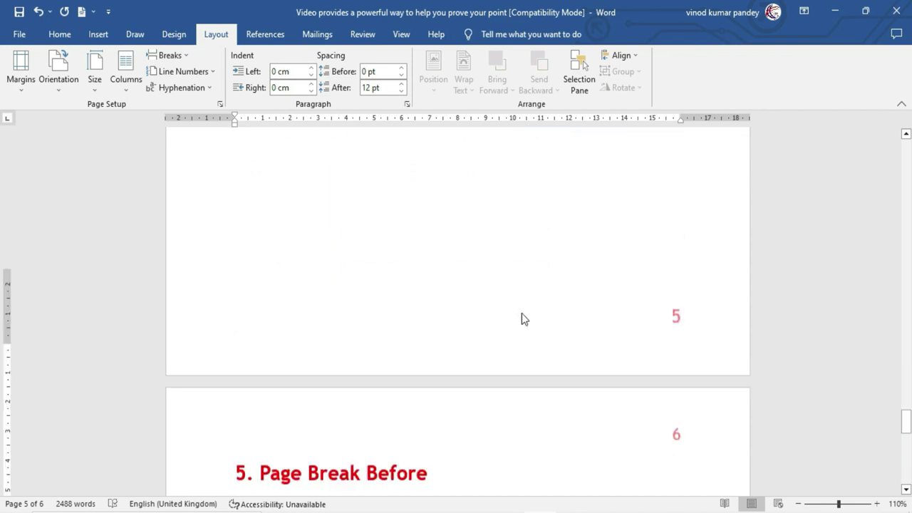
scroll(521, 313, down, 4)
scroll(548, 292, up, 1)
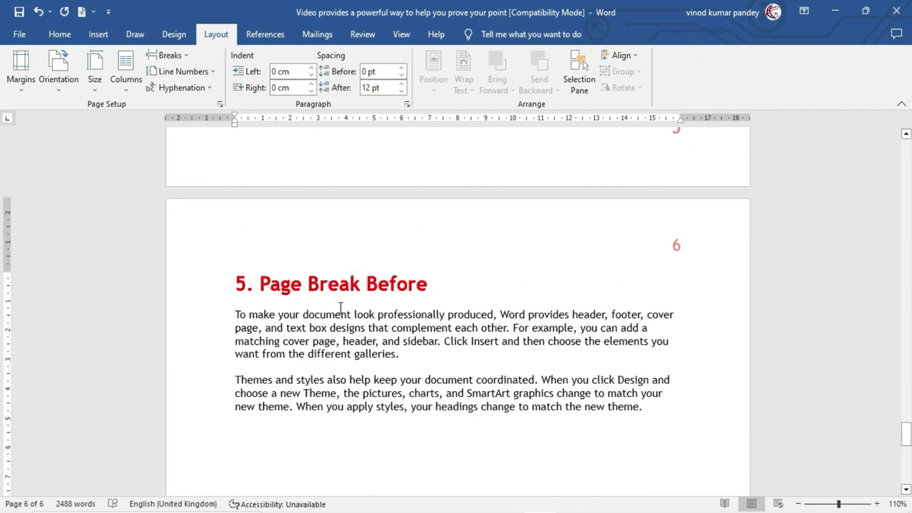
scroll(570, 274, down, 1)
scroll(420, 375, up, 3)
scroll(422, 374, up, 3)
scroll(422, 373, up, 3)
scroll(422, 373, up, 3)
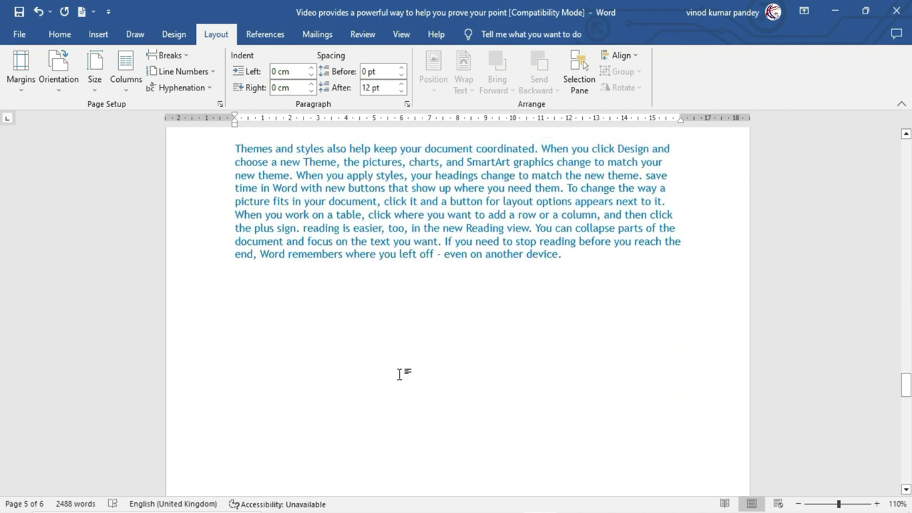
Step: Switch to Multiple Pages view, then delete and re-paste the page 6 section
click(401, 42)
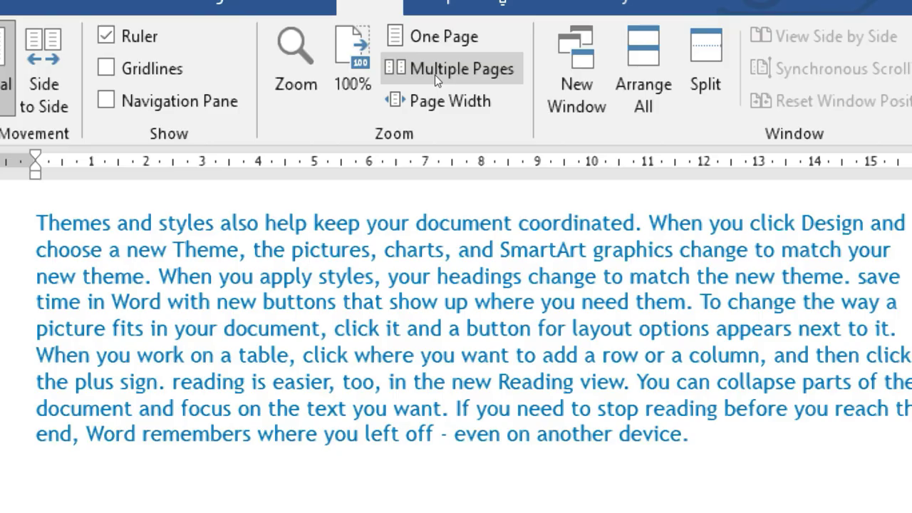
click(435, 75)
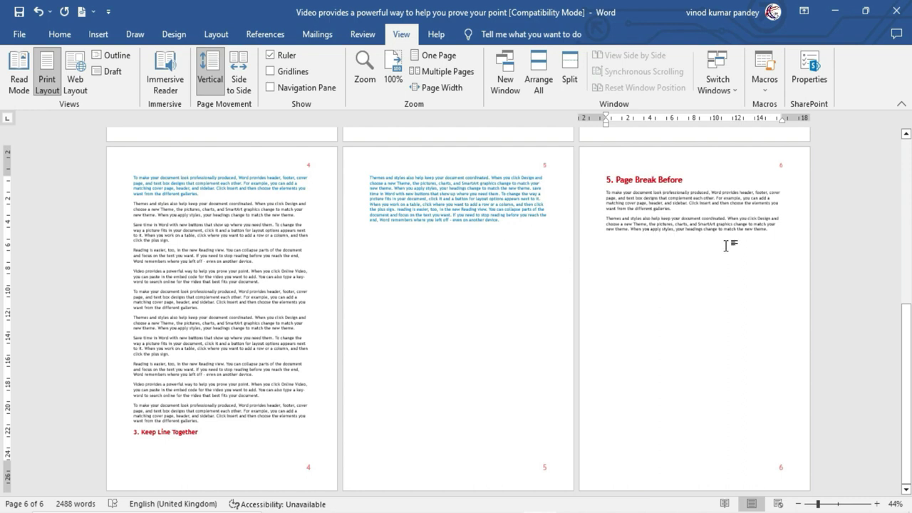
drag(767, 230, 601, 178)
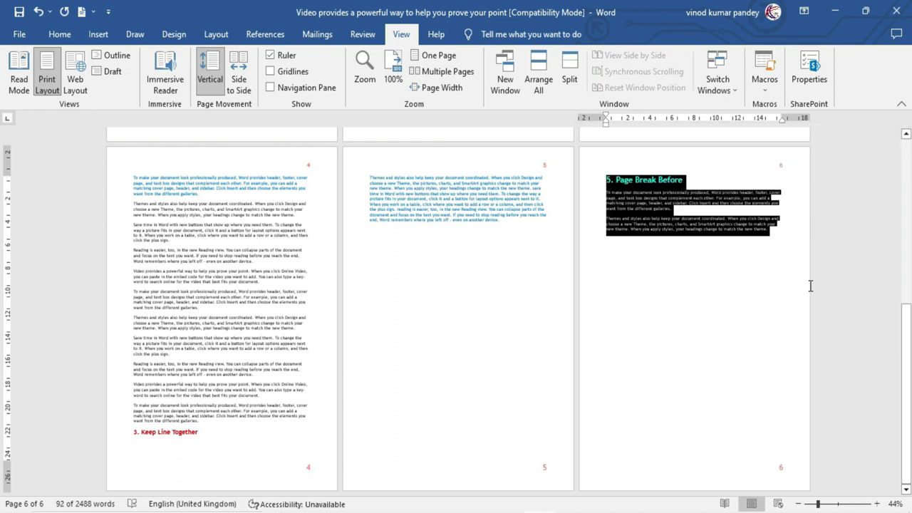
key(Delete)
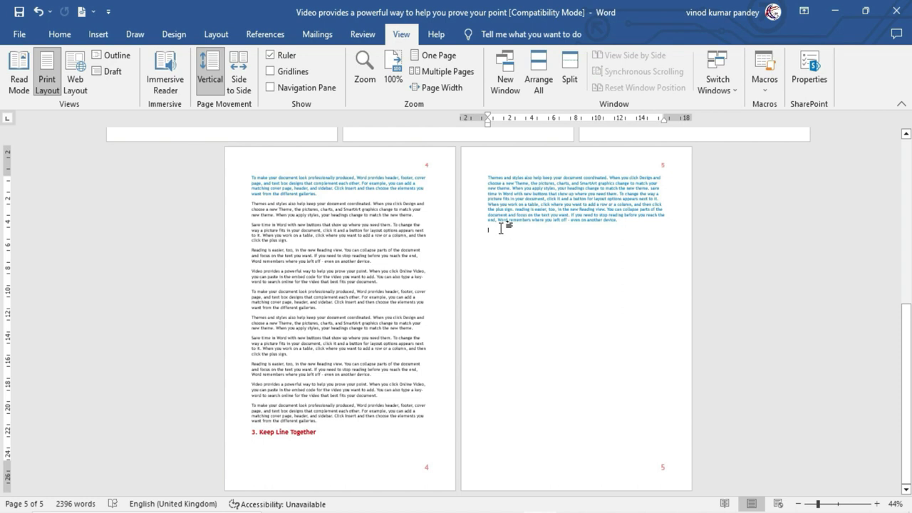
text(5. Page Break Before To make your document look professionally produced, Word provides header, footer, cover page, and text box designs that complement each other. For example, you can add a matching cover page, header, and sidebar. Click Insert and then choose the elements you want from the different galleries. Themes and styles also help keep your document coordinated. When you click Design and choose a new Theme, the pictures, charts, and SmartArt graphics change to match your new theme. When you apply styles, your headings change to match the new theme.)
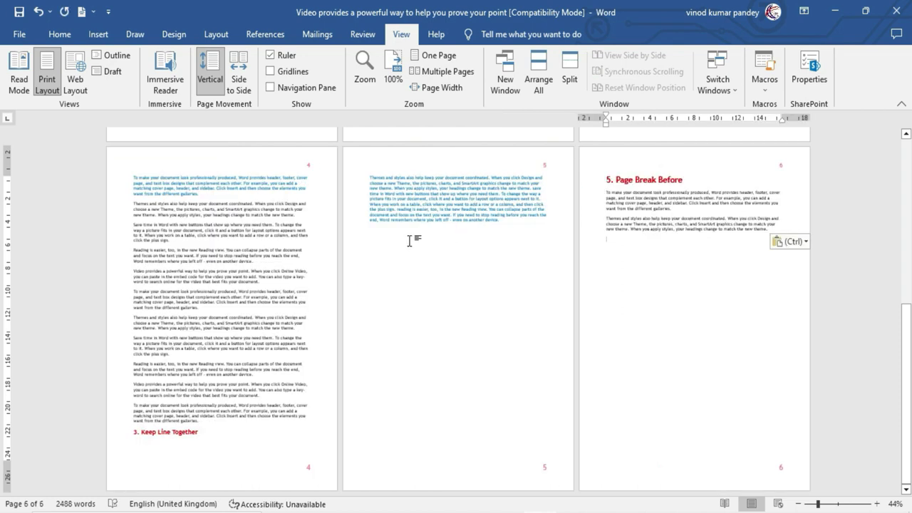
Step: Add test lines 'gfj' and 'fgjfgj' below page 5's text
click(377, 233)
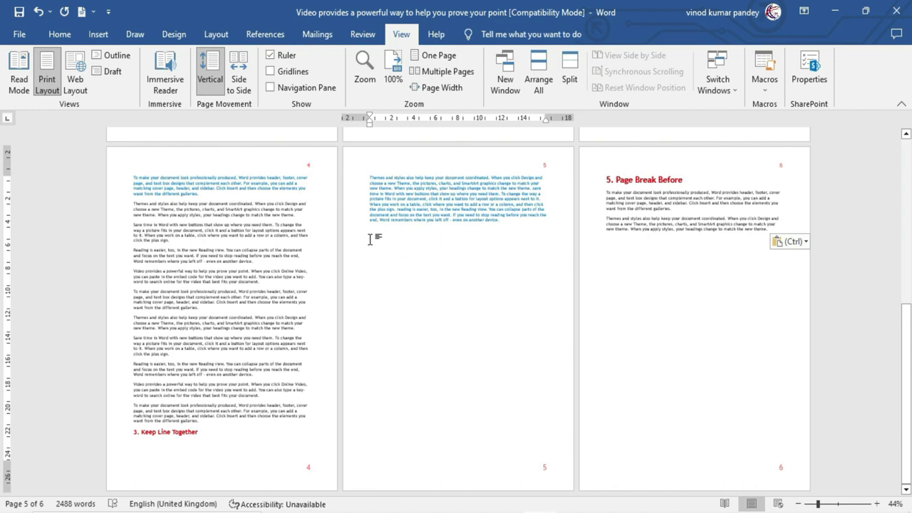
click(511, 225)
key(Return)
text(gfj)
key(Return)
text(fgjfgj)
key(Return)
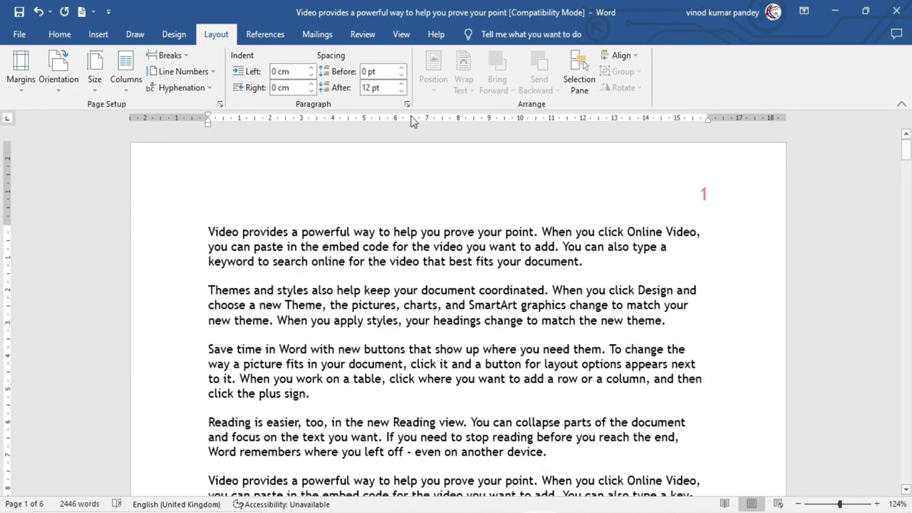
click(407, 104)
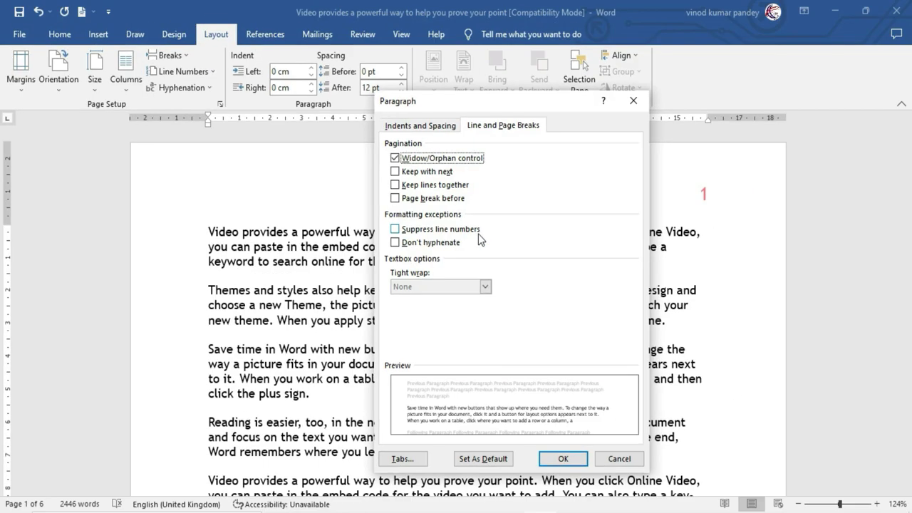
click(618, 460)
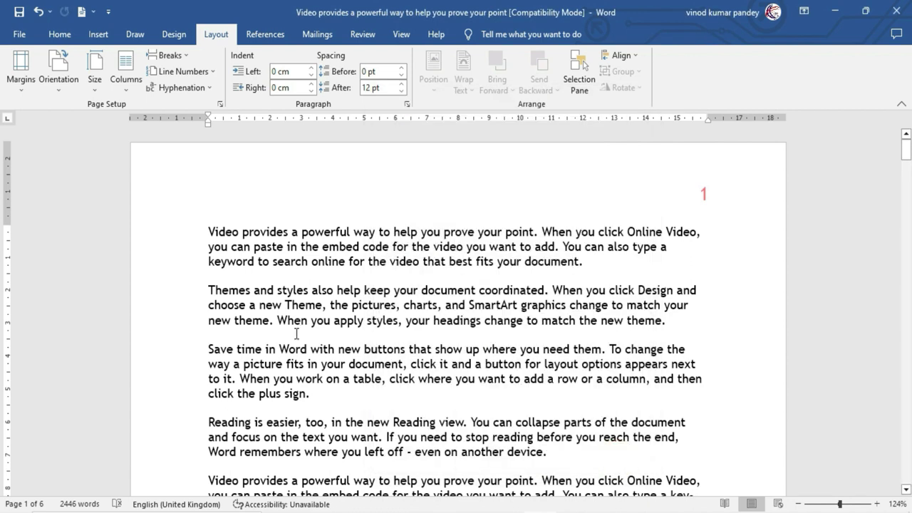
Step: Apply Continuous line numbering from Layout > Line Numbers
click(214, 73)
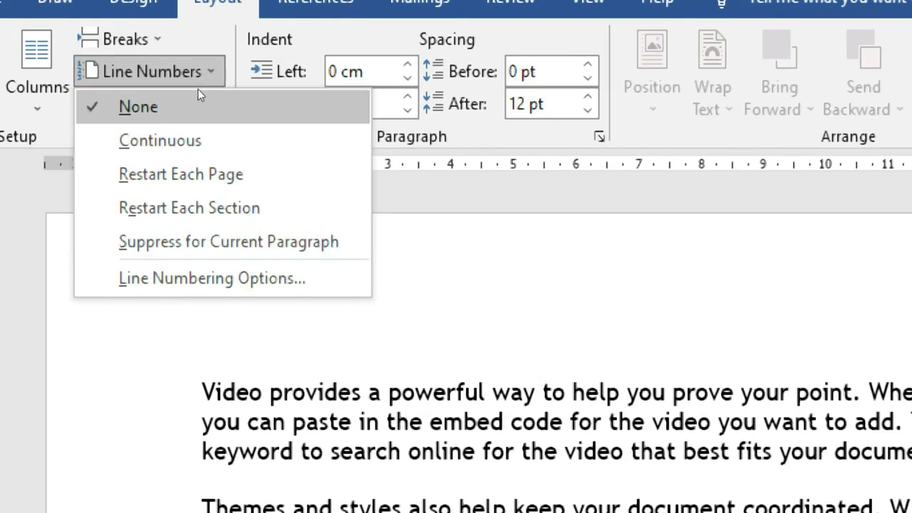
key(Down)
key(Down)
key(Down)
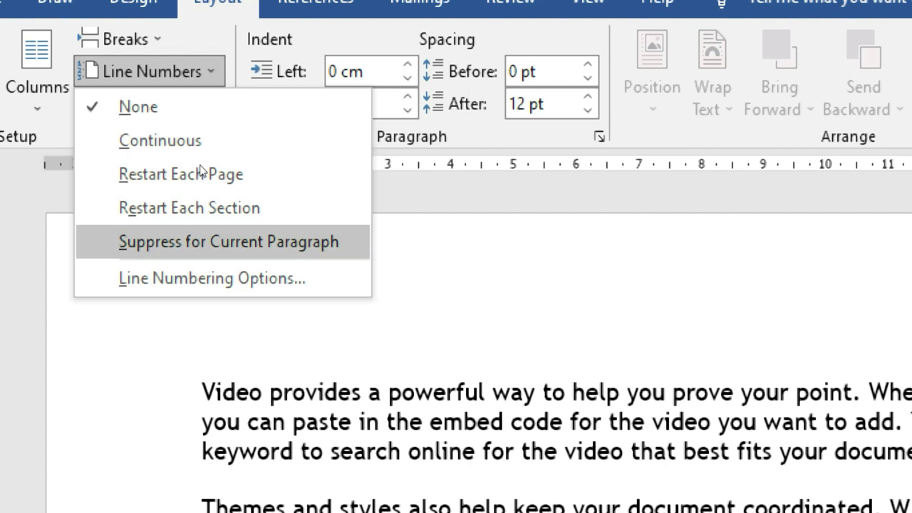
key(Up)
key(Up)
key(Up)
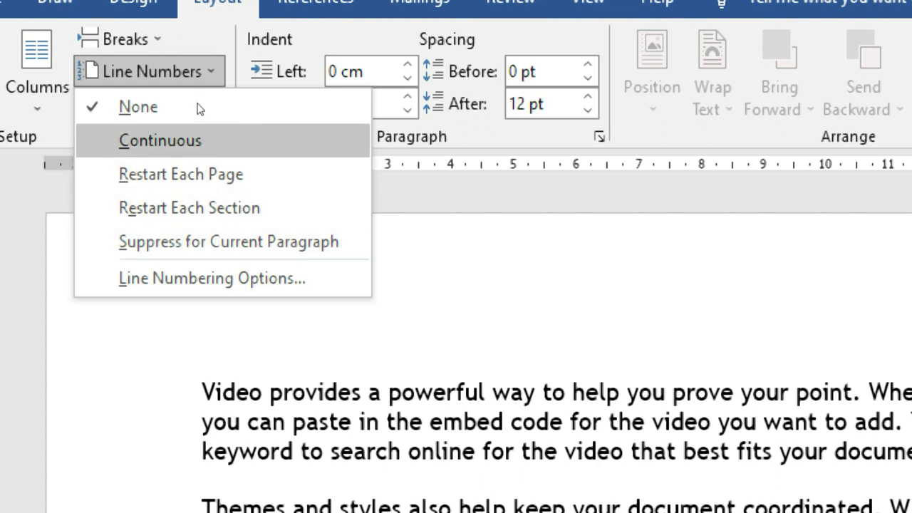
key(Return)
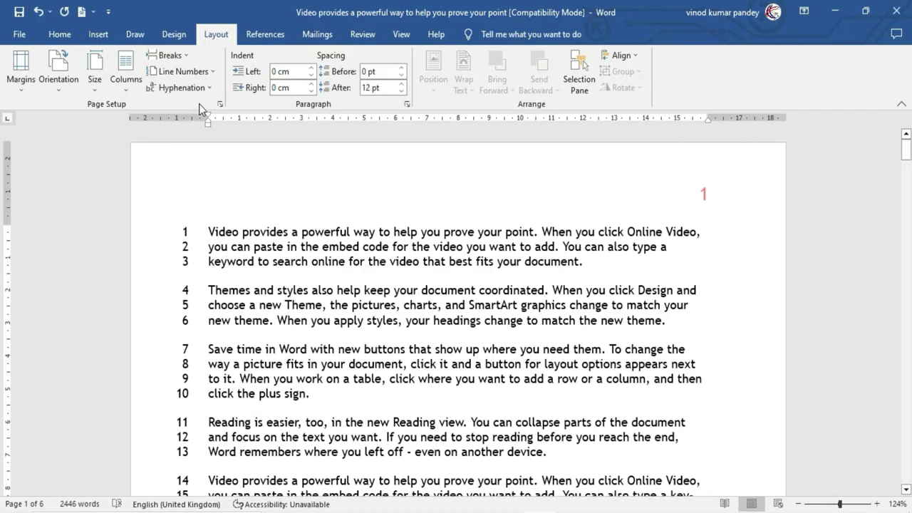
Step: Review the numbering through the document, then return to the top and click in the second paragraph
scroll(252, 249, down, 2)
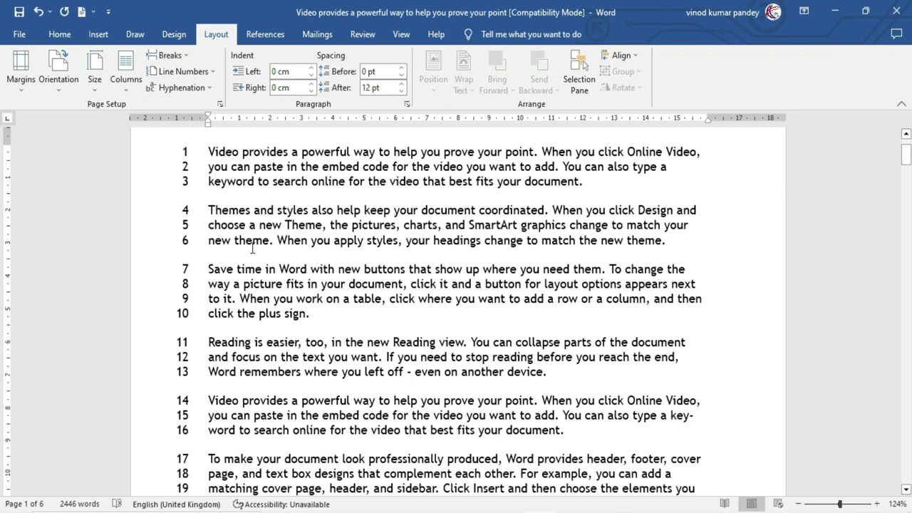
scroll(252, 249, down, 3)
scroll(253, 249, down, 1)
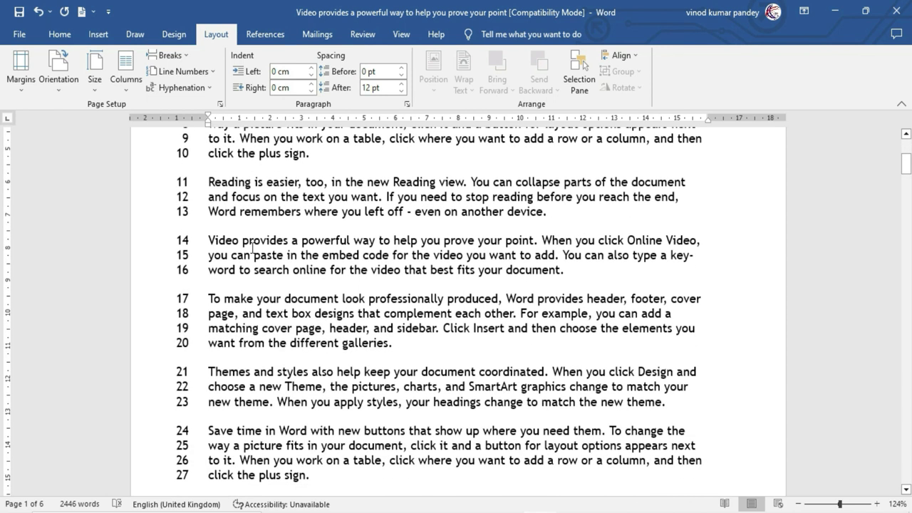
scroll(206, 253, up, 5)
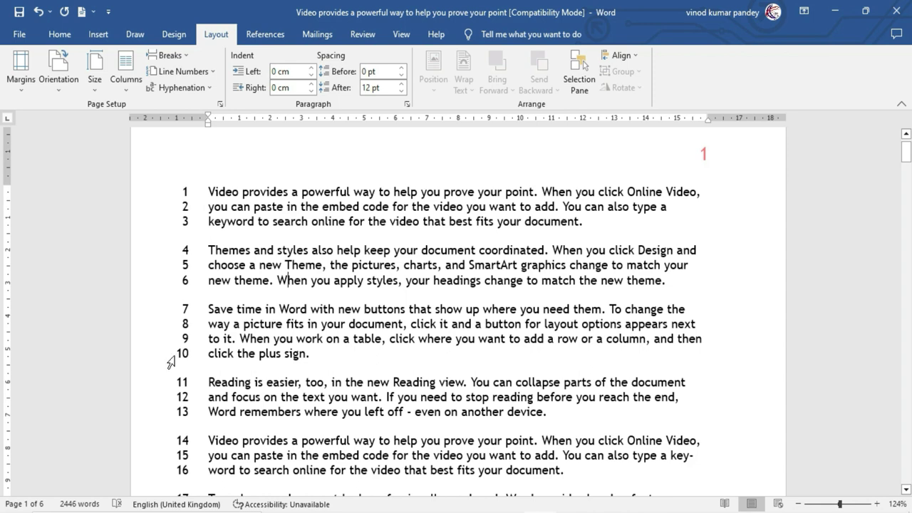
scroll(171, 405, down, 20)
scroll(206, 273, down, 4)
scroll(207, 278, down, 5)
scroll(206, 285, down, 6)
scroll(207, 293, down, 4)
scroll(206, 289, down, 5)
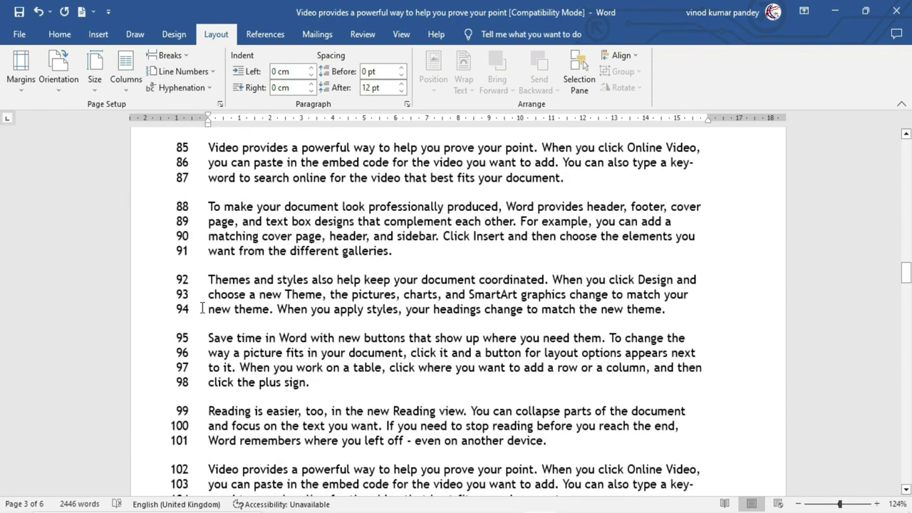
key(ctrl+Home)
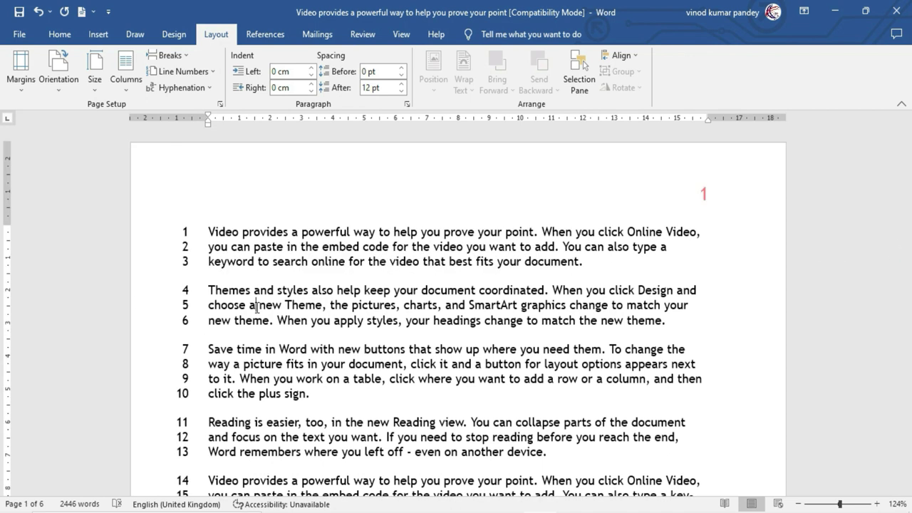
click(257, 306)
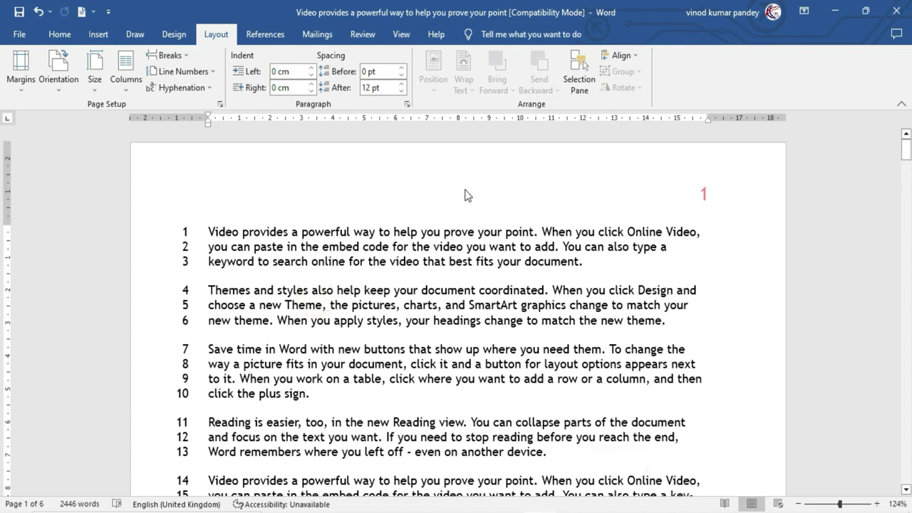
Step: Tick Suppress line numbers for the Themes and styles paragraph
click(407, 104)
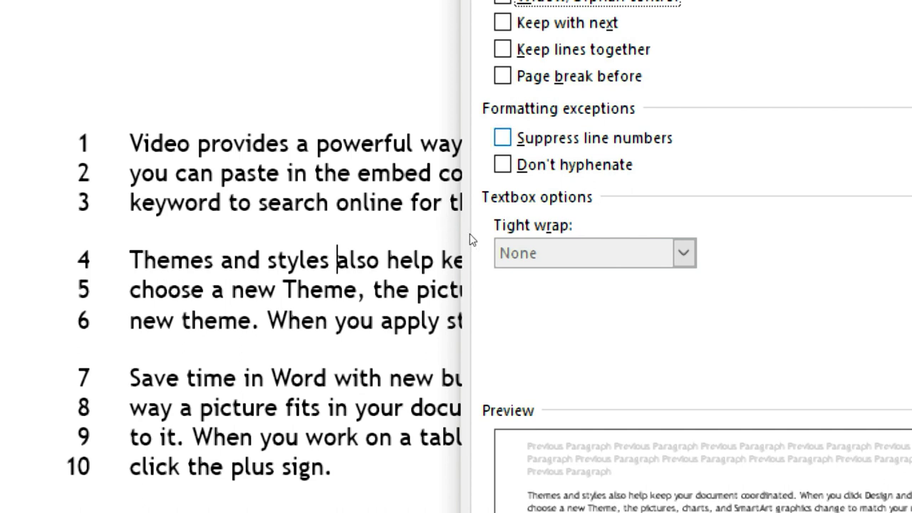
click(395, 231)
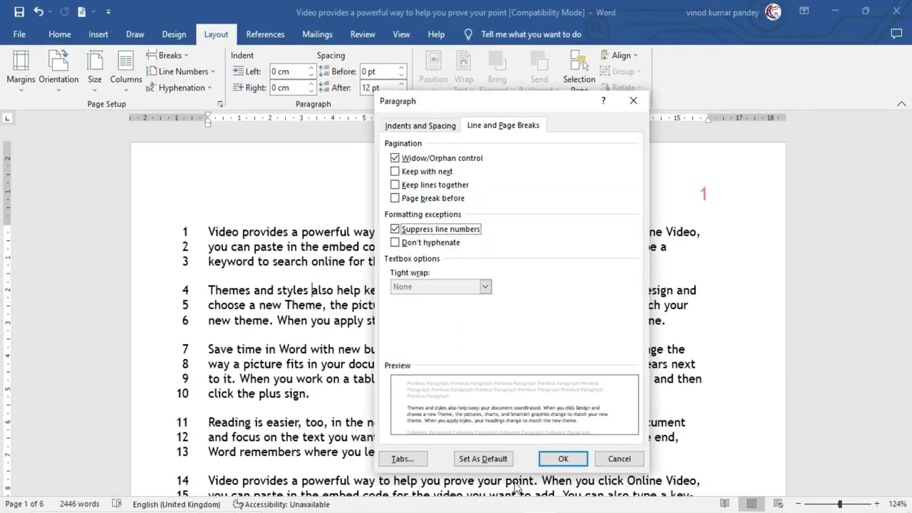
click(556, 461)
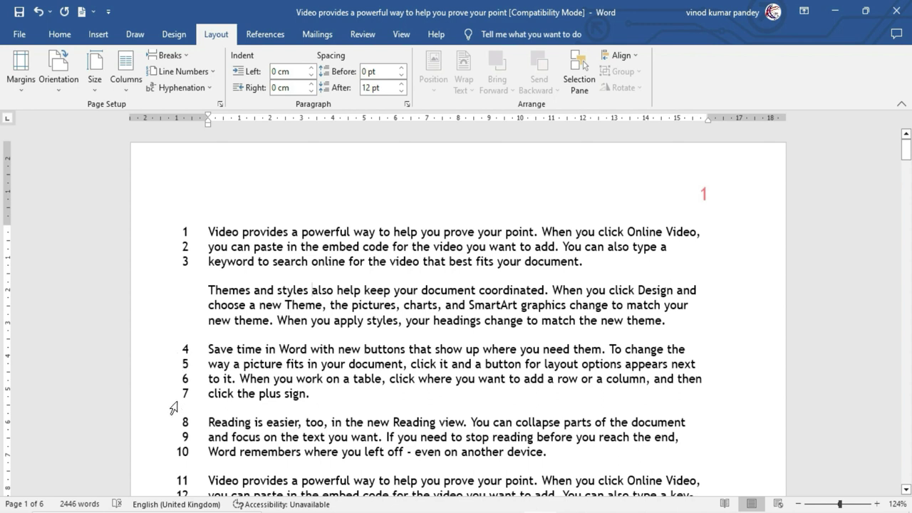
Step: Set Line Numbers to None for the document
click(278, 290)
click(183, 71)
click(171, 90)
Step: Open and close the Paragraph dialog unchanged, then select the whole document
click(407, 104)
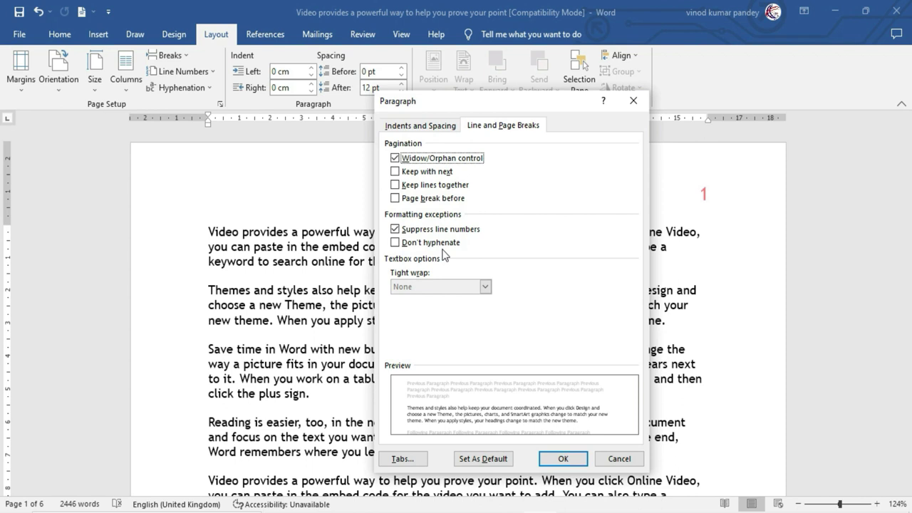
key(Return)
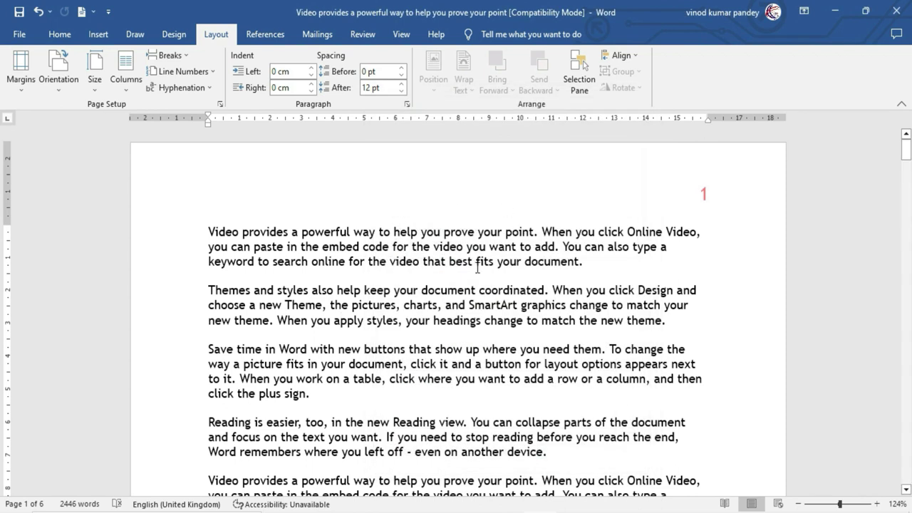
key(ctrl+a)
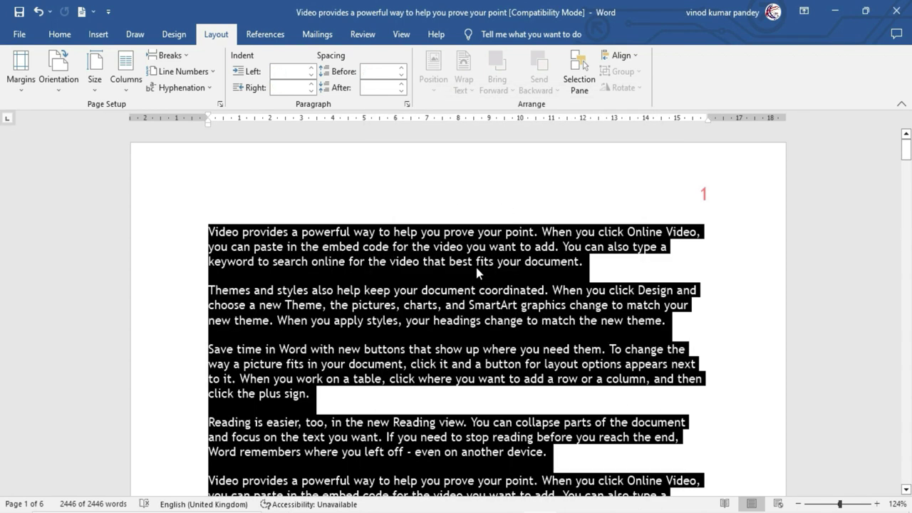
Step: Apply Justify alignment to the selected document text
click(59, 33)
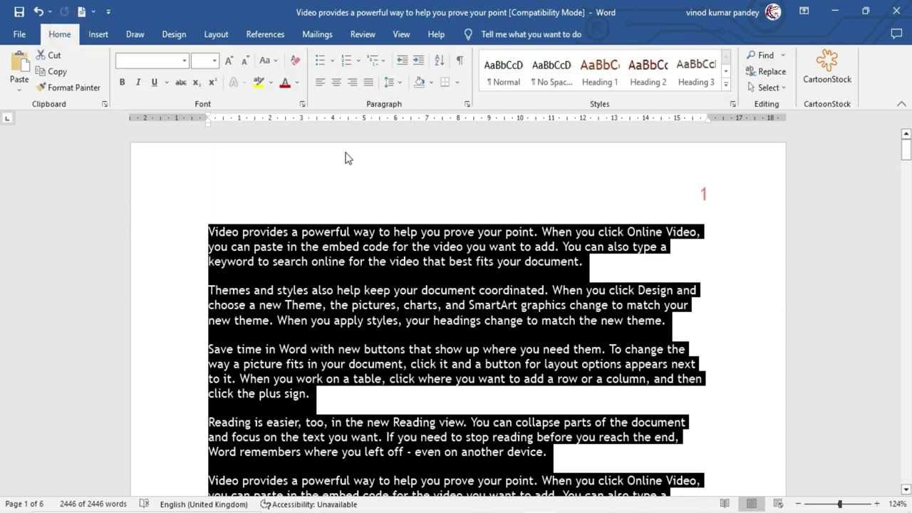
click(369, 82)
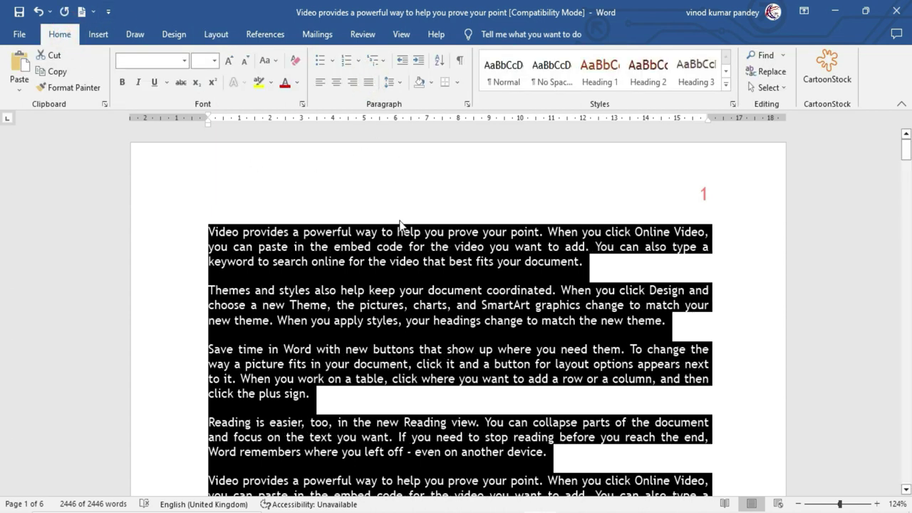
click(402, 236)
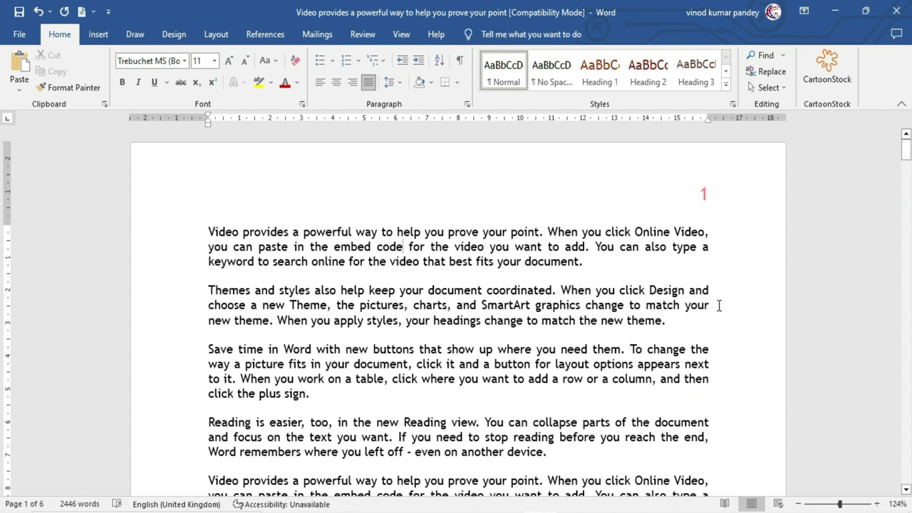
Step: Check the justified paragraphs across the pages, then select the entire document again
drag(206, 320, 238, 320)
click(335, 365)
scroll(483, 325, down, 5)
scroll(482, 325, down, 2)
scroll(482, 325, up, 7)
scroll(483, 325, down, 1)
scroll(483, 325, up, 1)
key(ctrl+a)
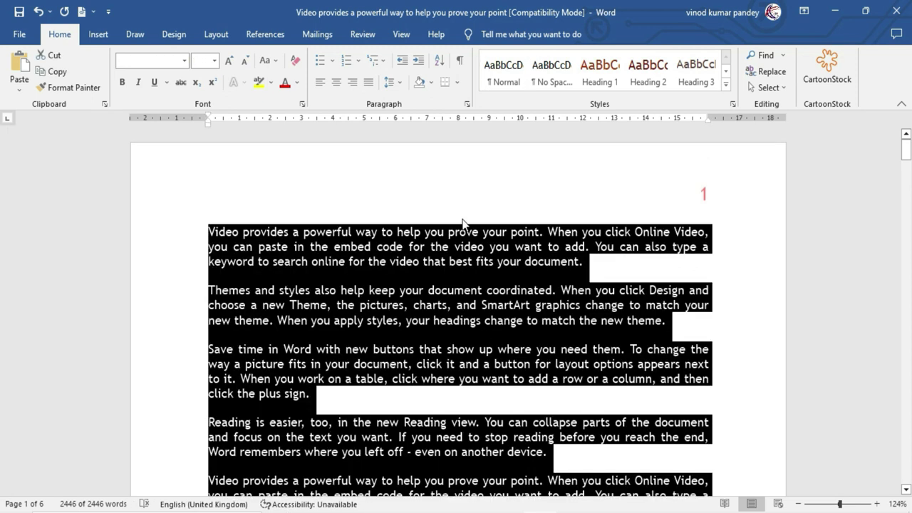
Step: Set Layout hyphenation to Automatic for the whole document
click(216, 34)
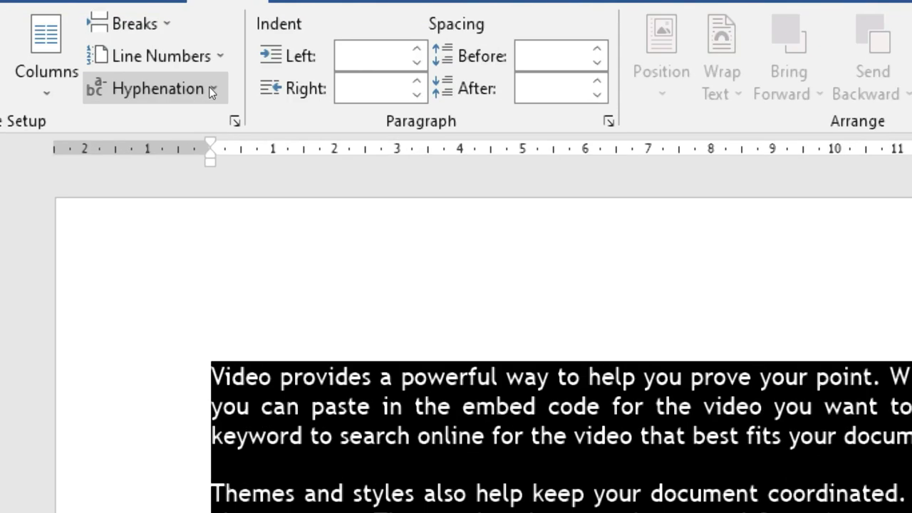
click(211, 89)
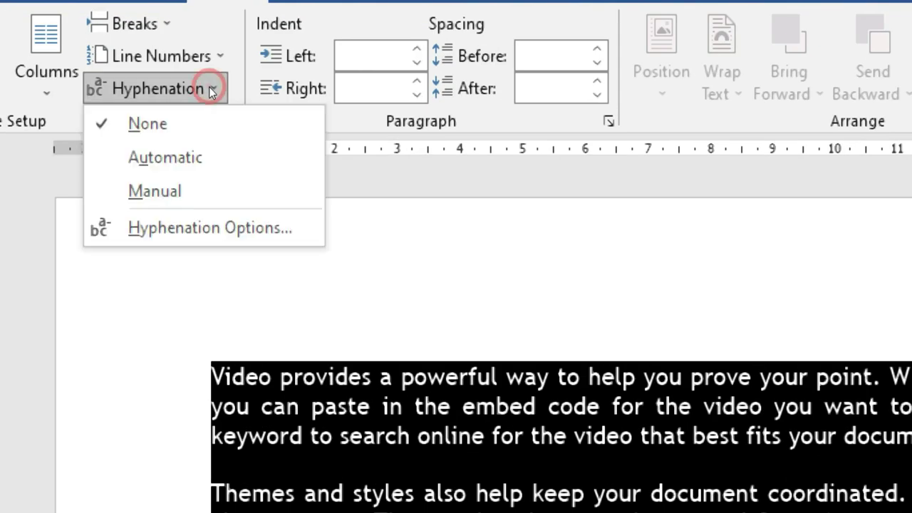
click(203, 124)
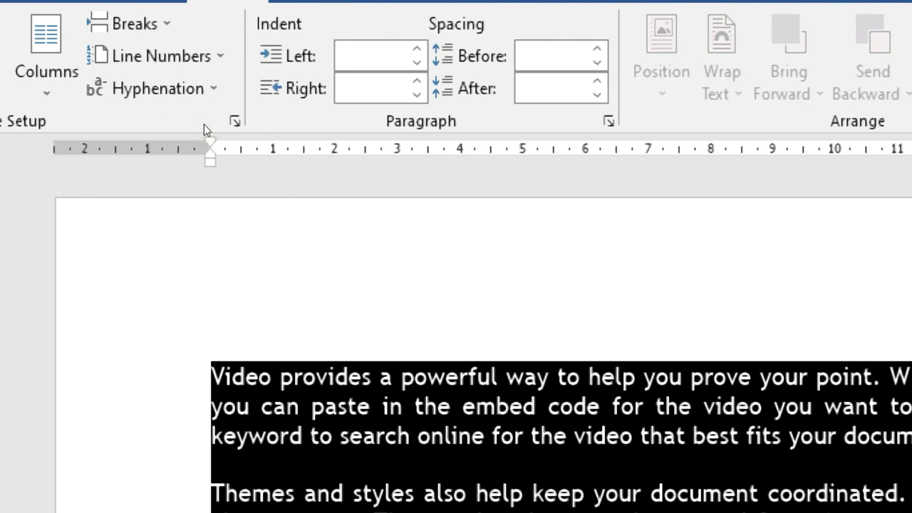
click(211, 90)
key(Down)
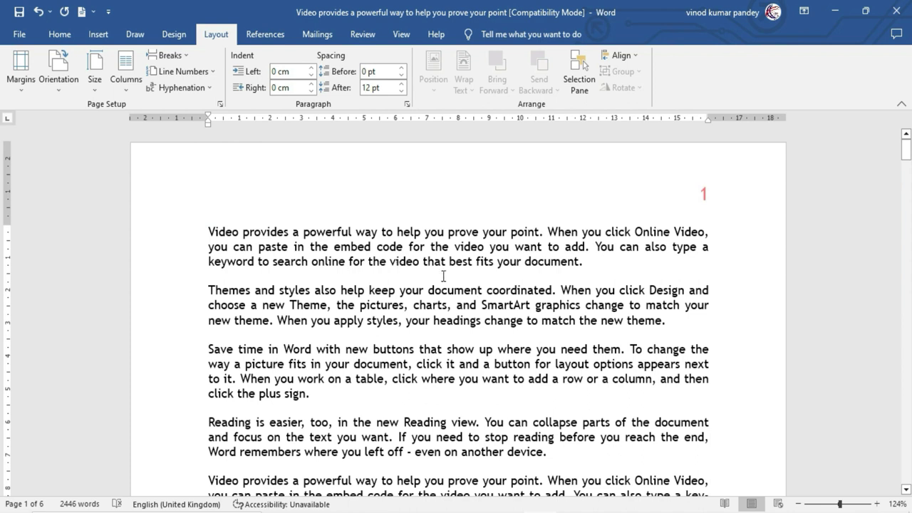
Step: Inspect hyphenated line-end words like "key-", then reselect the entire document
scroll(443, 275, down, 3)
scroll(445, 276, down, 2)
scroll(446, 276, down, 2)
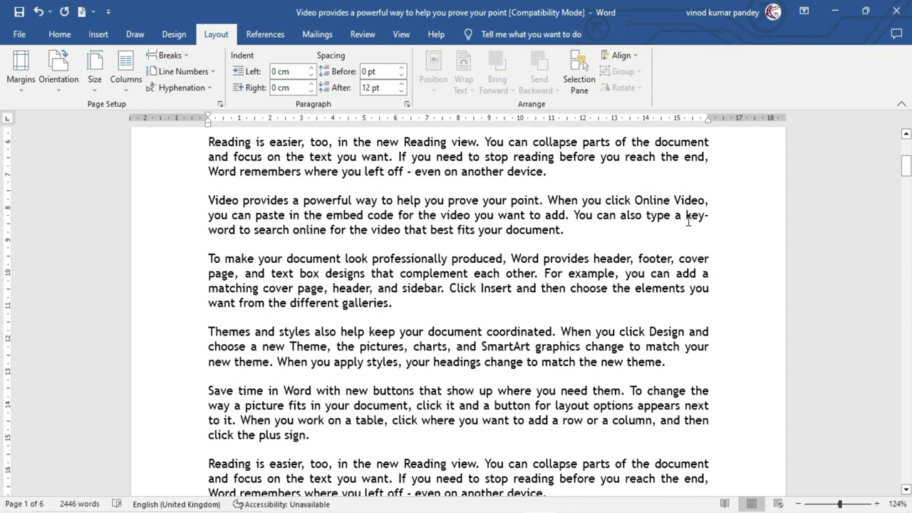
double_click(689, 218)
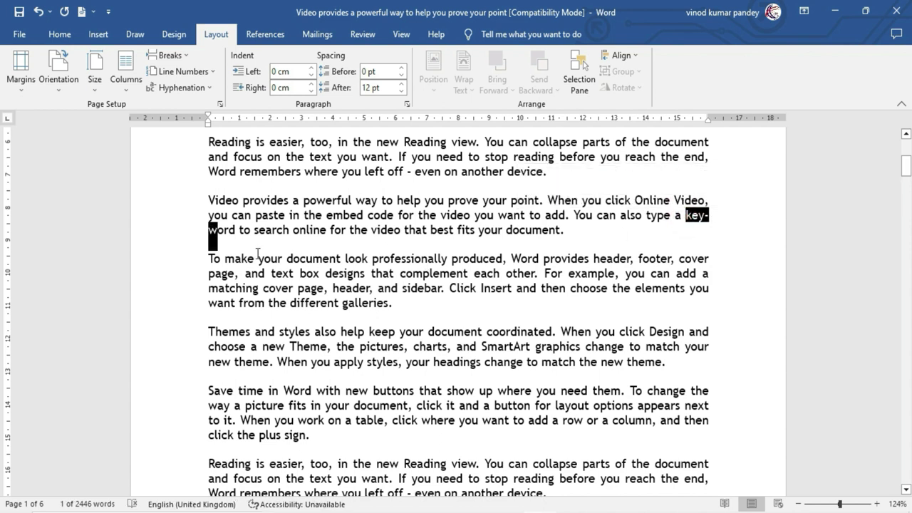
drag(686, 215, 702, 216)
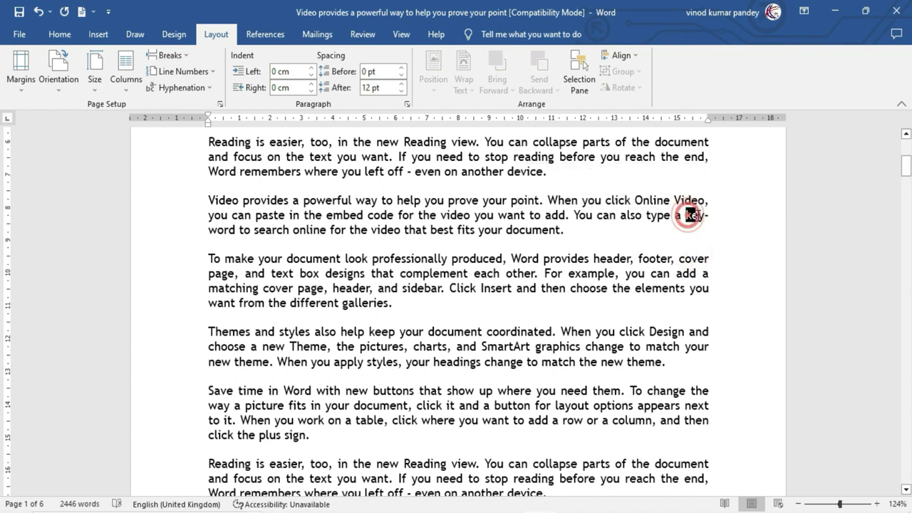
click(707, 215)
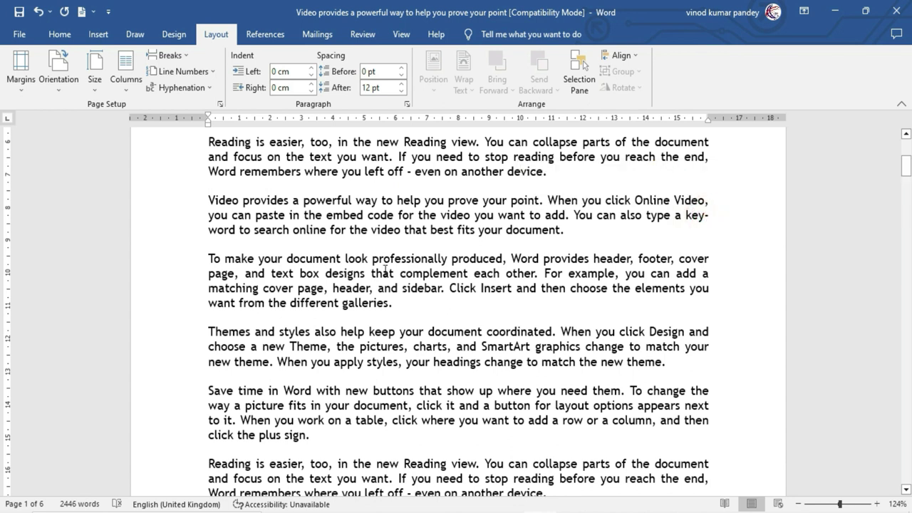
drag(208, 230, 235, 230)
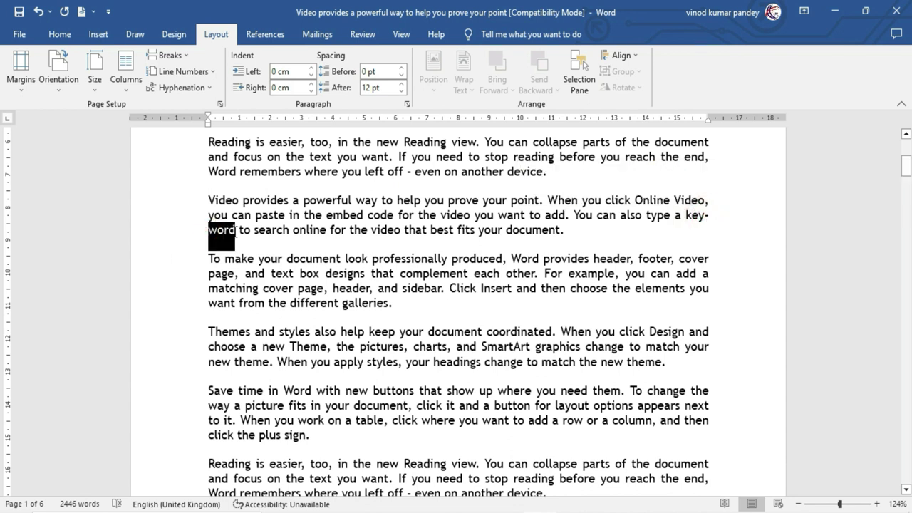
click(452, 363)
key(ctrl+a)
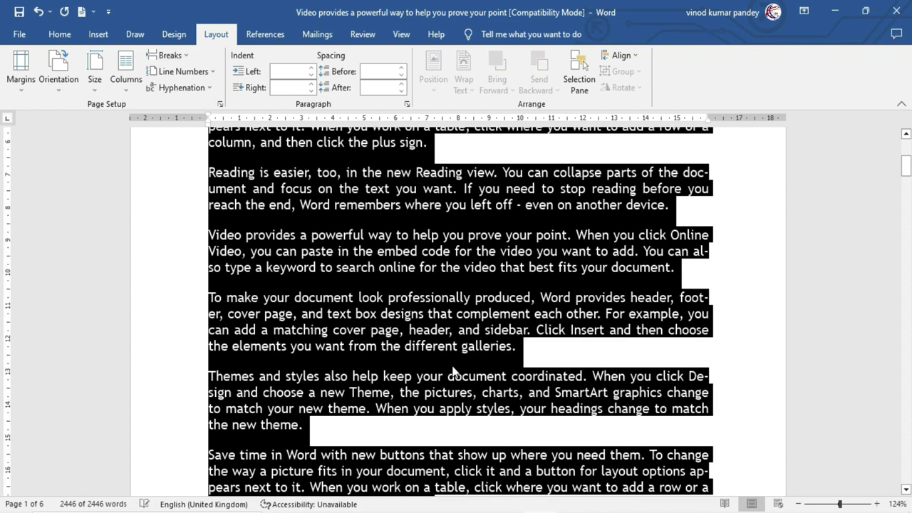
scroll(453, 370, up, 3)
click(470, 328)
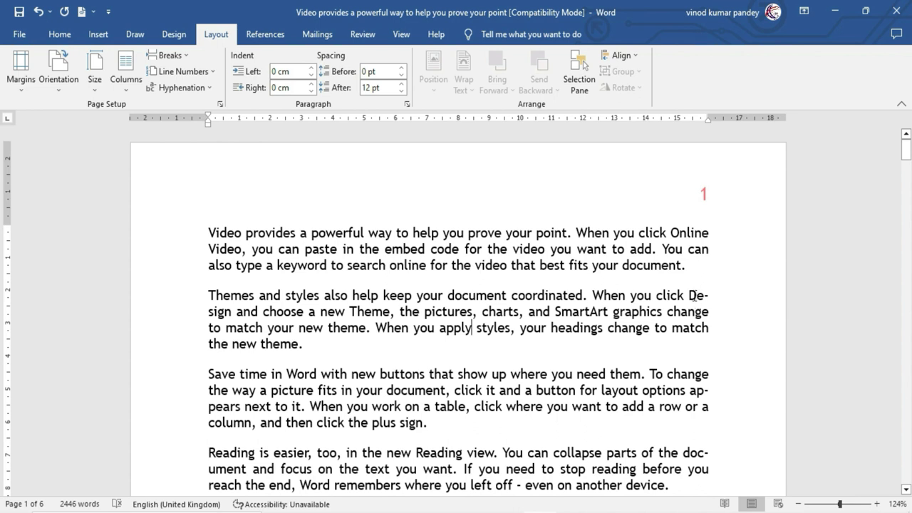
double_click(694, 294)
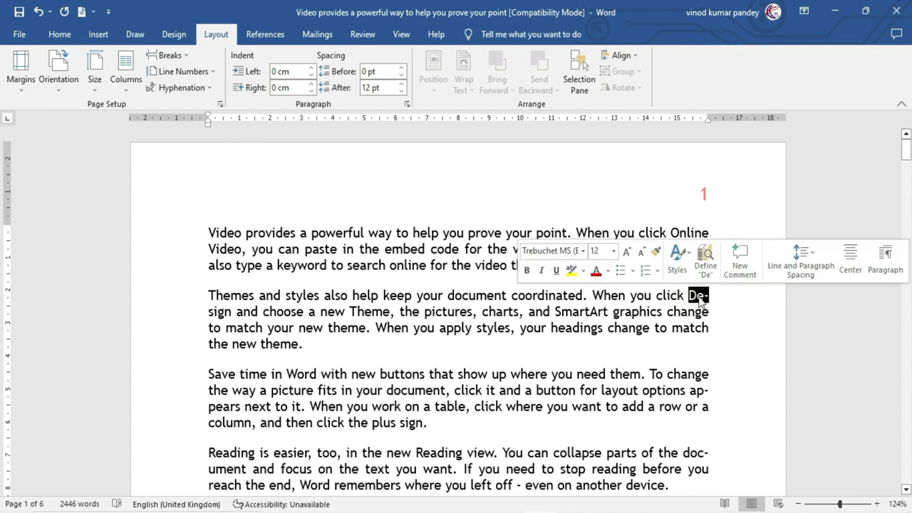
drag(207, 311, 223, 311)
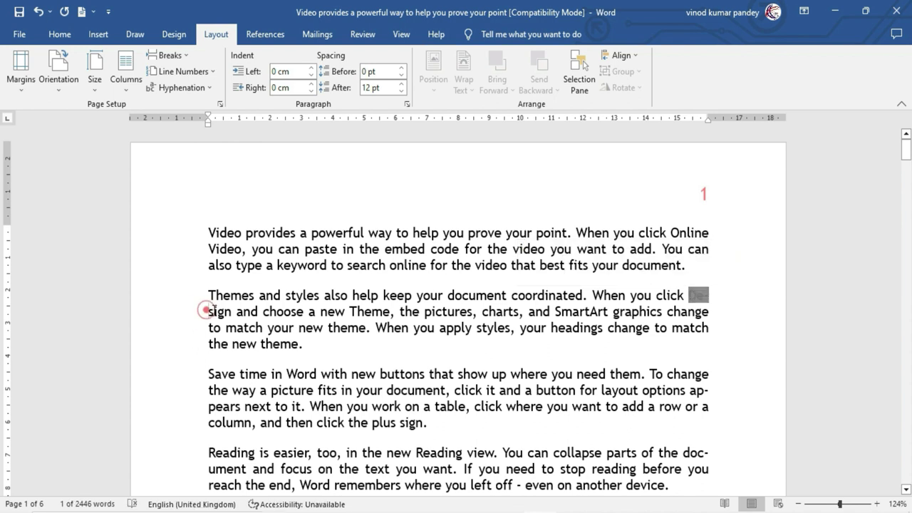
click(439, 320)
scroll(439, 319, down, 2)
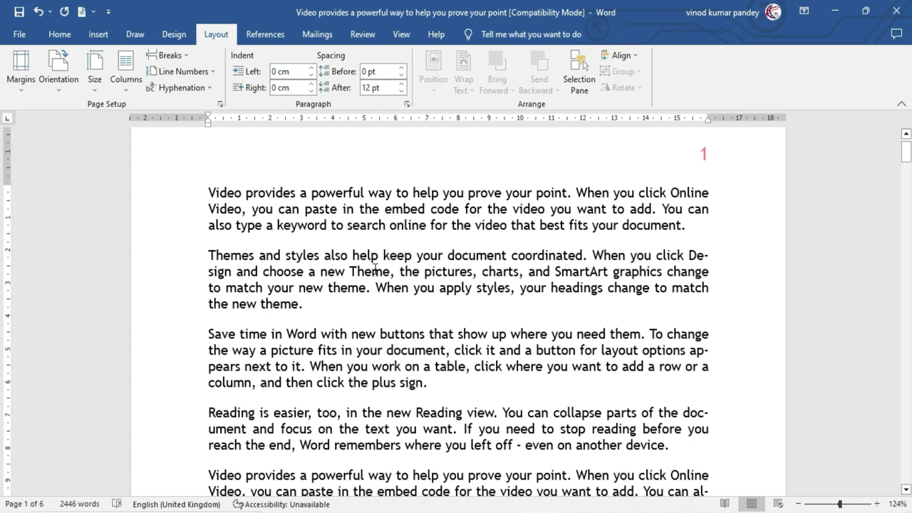
click(352, 258)
click(425, 271)
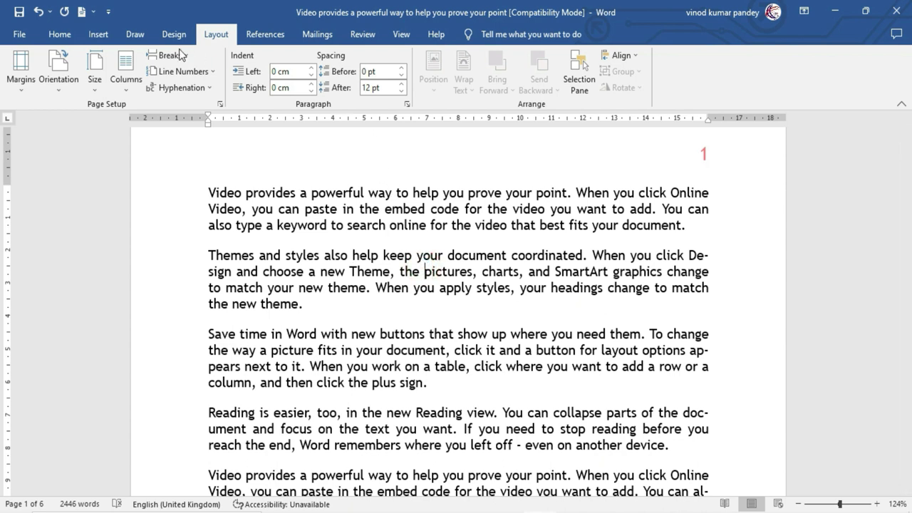
Step: For the Themes and styles paragraph, uncheck Suppress line numbers and check Don't hyphenate
click(59, 35)
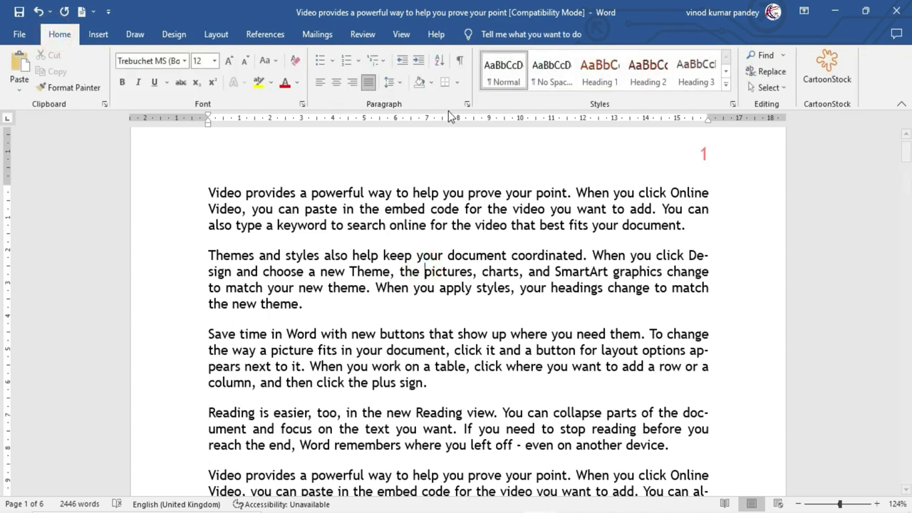
click(468, 104)
drag(470, 103, 384, 103)
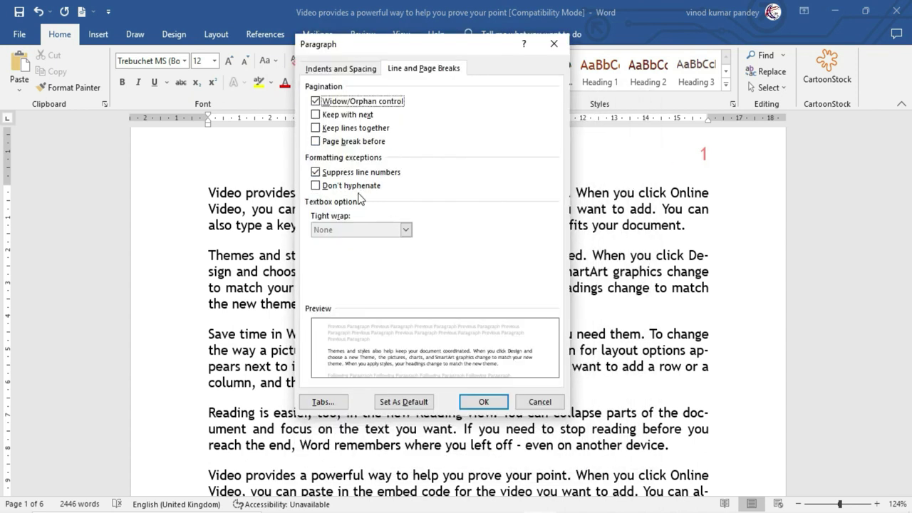
click(315, 172)
click(315, 186)
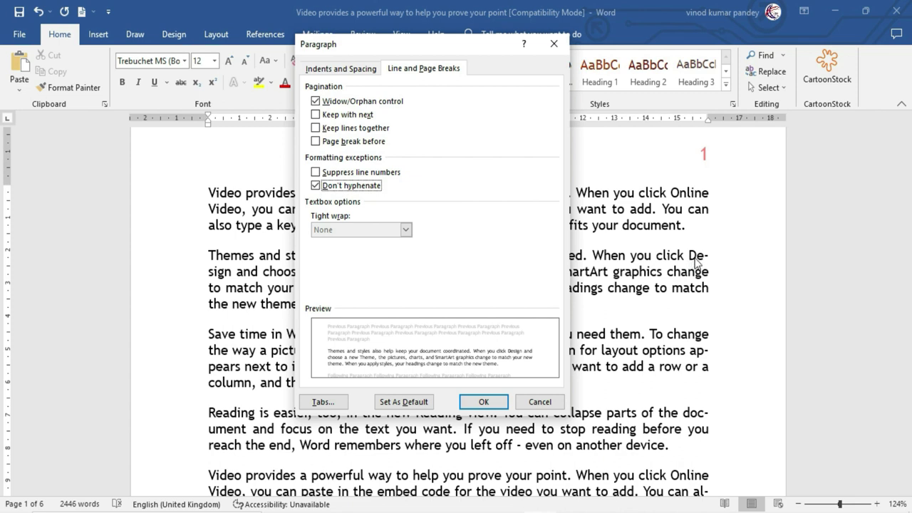
click(490, 401)
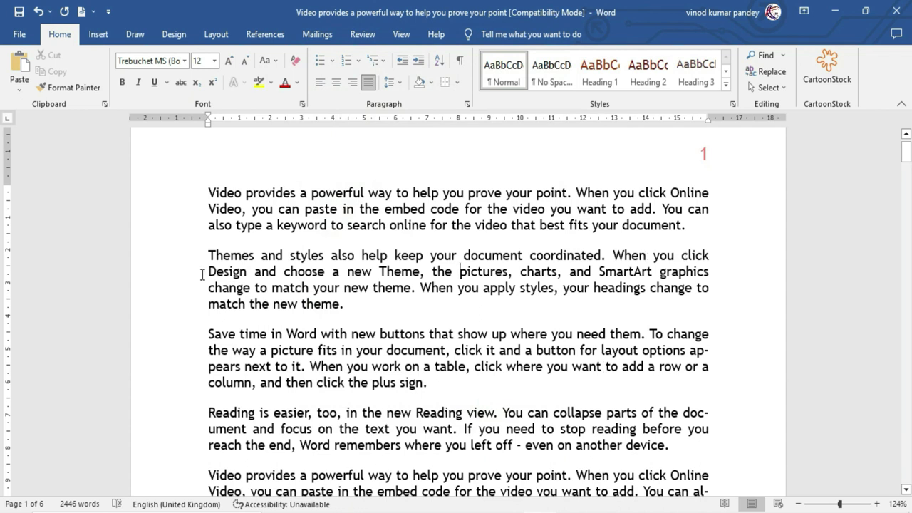
drag(202, 275, 247, 274)
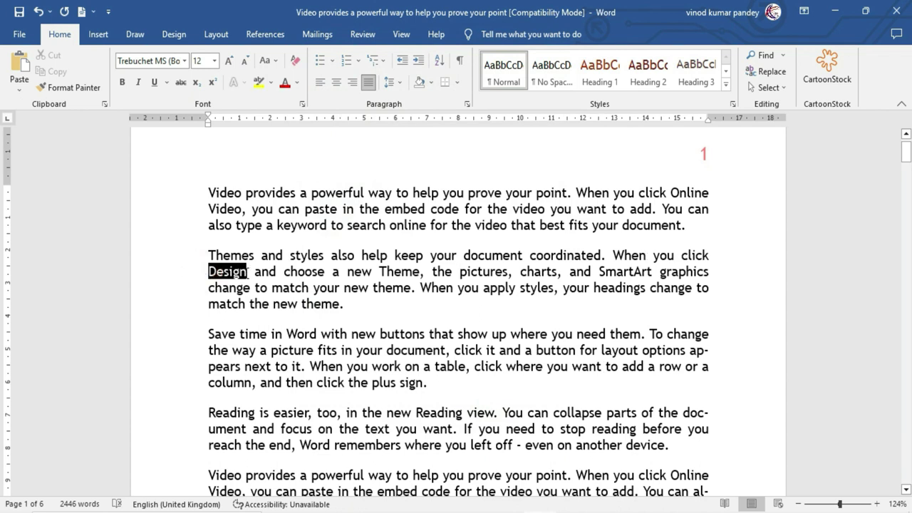
click(277, 318)
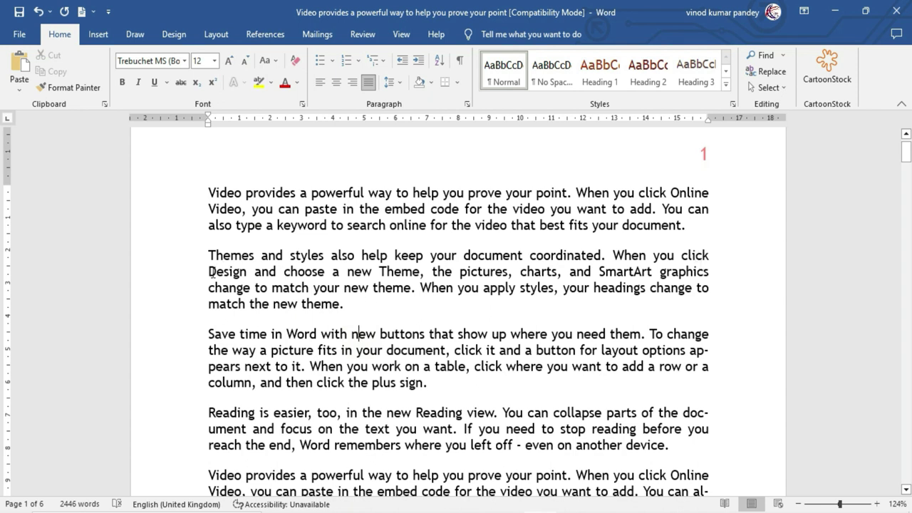
drag(209, 271, 243, 270)
click(535, 393)
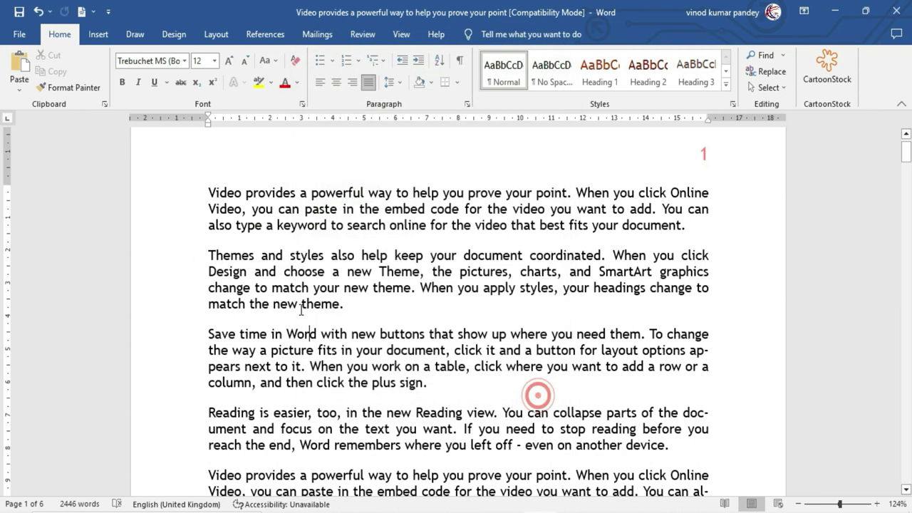